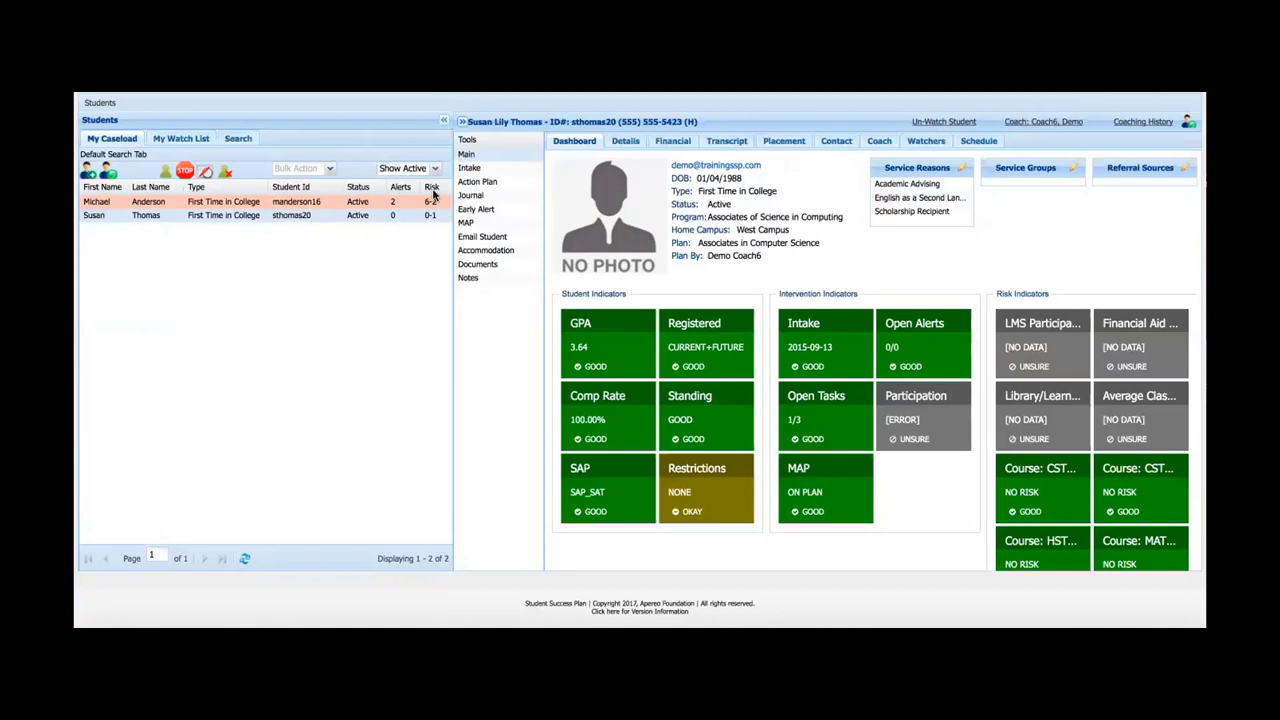
# Sort the caseload by First Name ascending, then descending, and bring up the Columns choices.
pyautogui.click(100, 187)
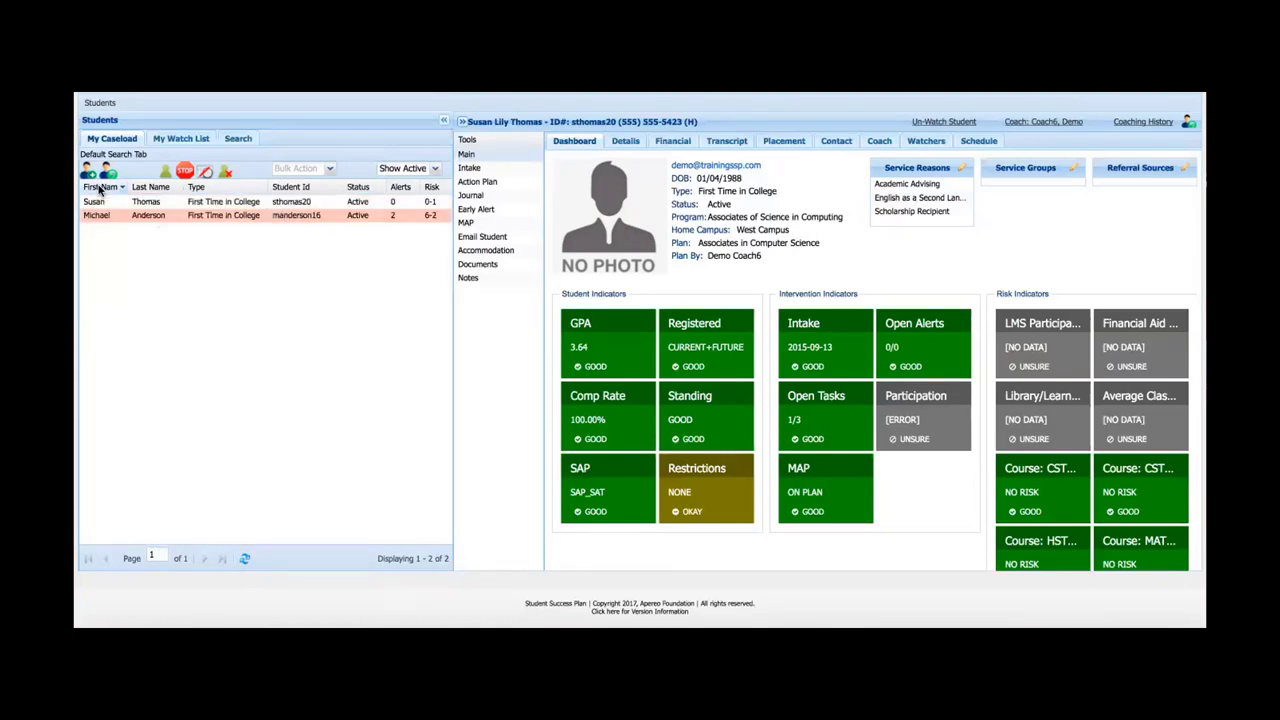
pyautogui.click(100, 187)
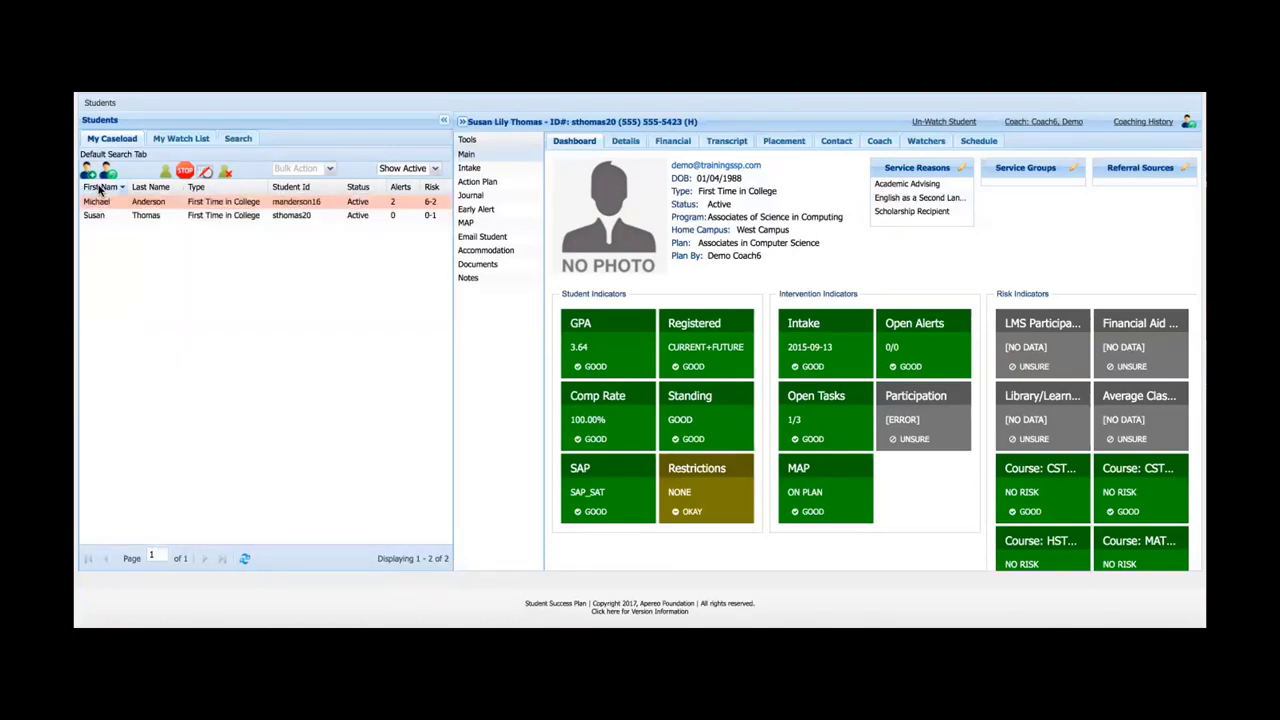
pyautogui.click(122, 189)
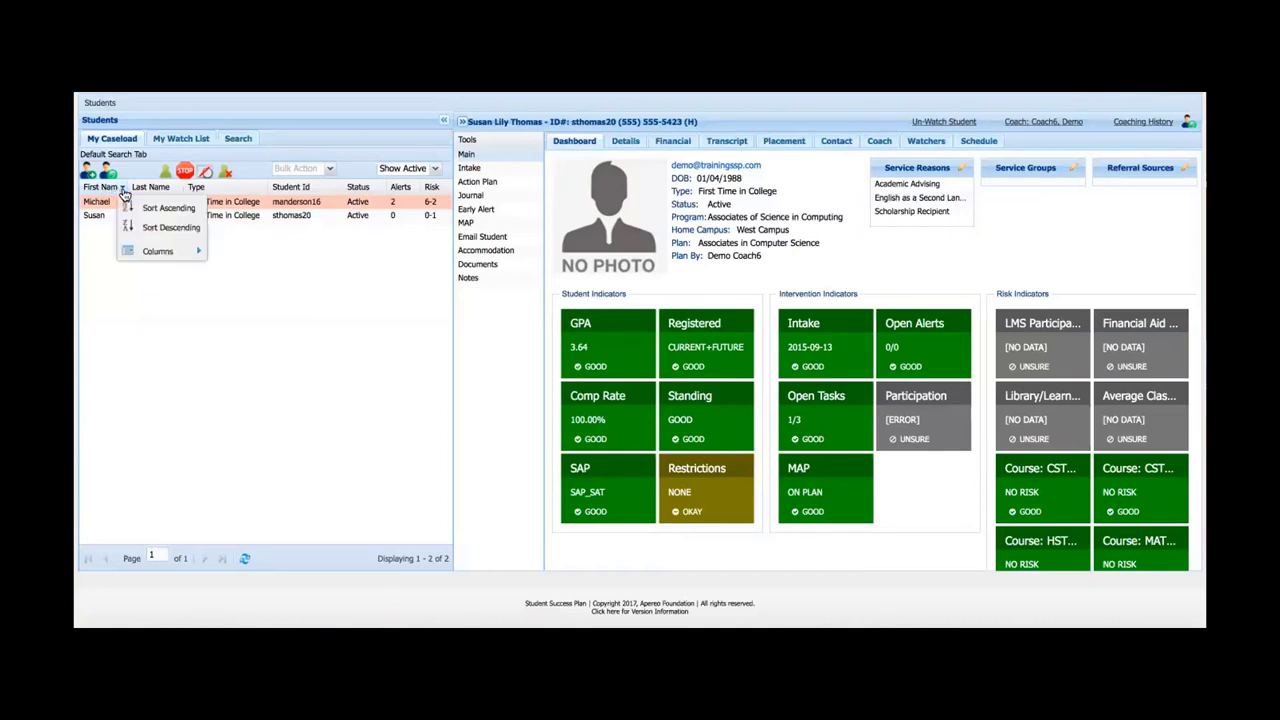
pyautogui.moveTo(134, 249)
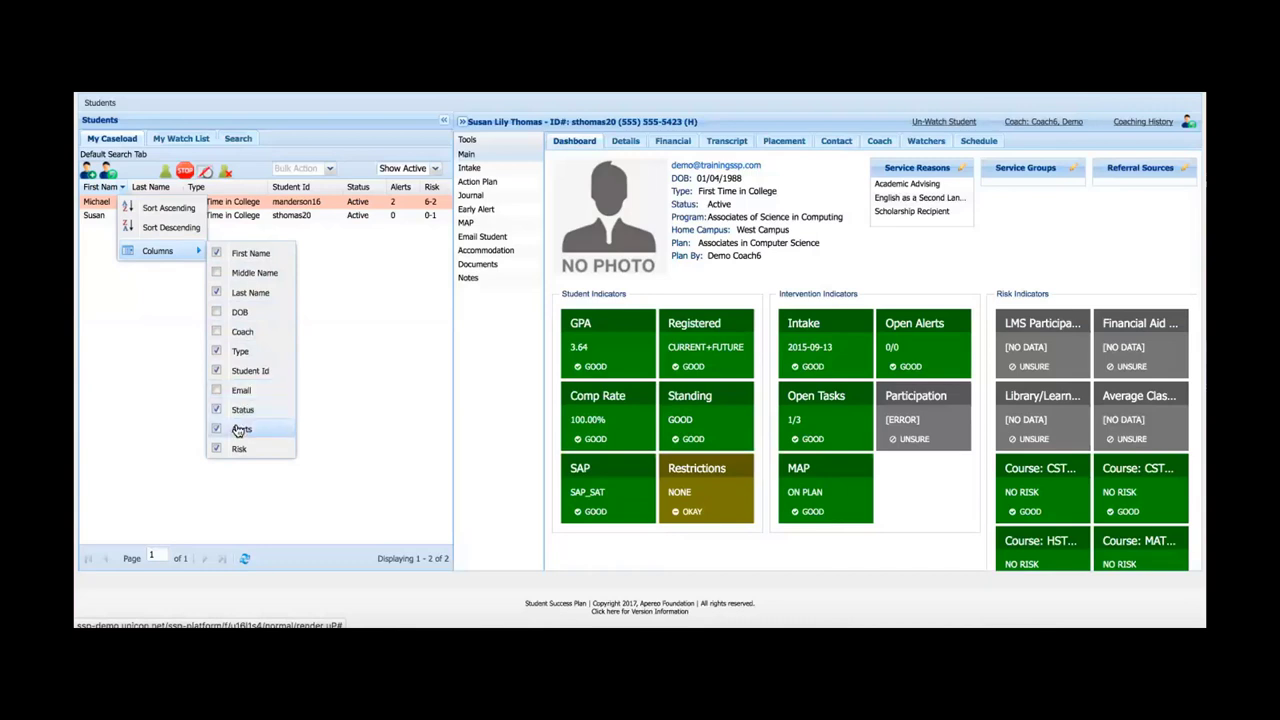
pyautogui.click(160, 310)
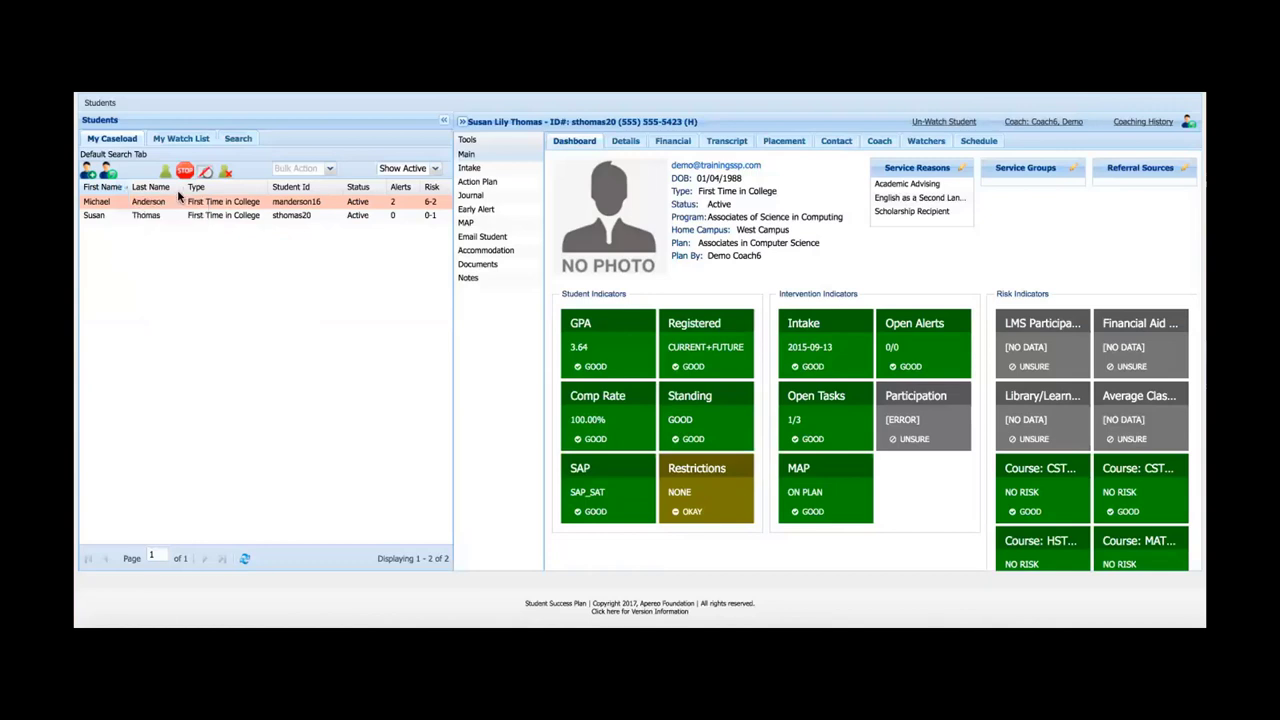
pyautogui.click(181, 190)
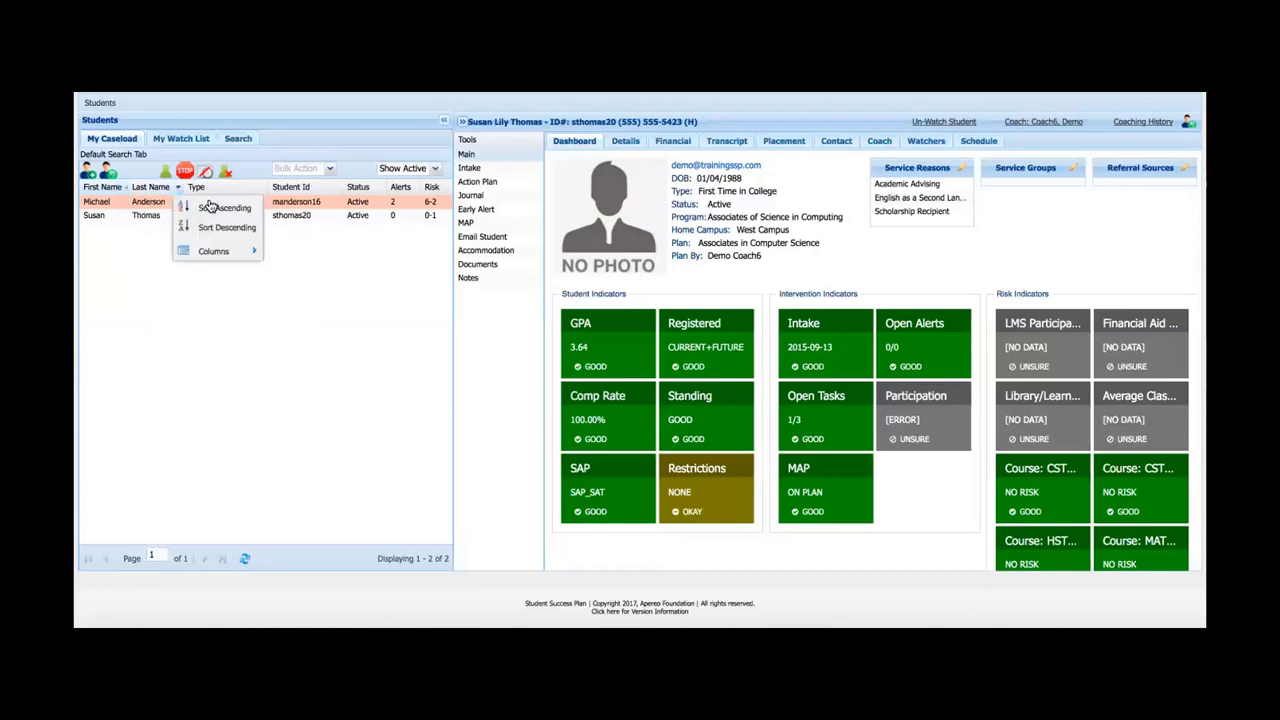
pyautogui.click(264, 189)
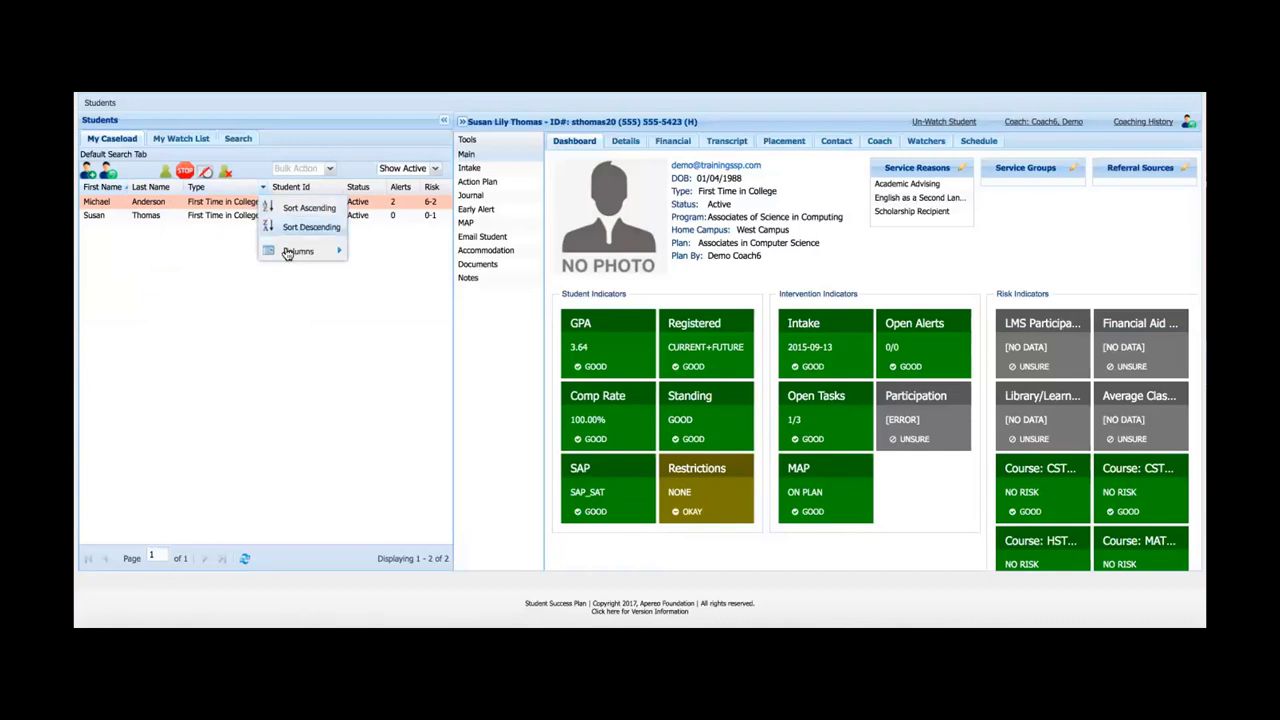
pyautogui.moveTo(287, 252)
pyautogui.click(186, 383)
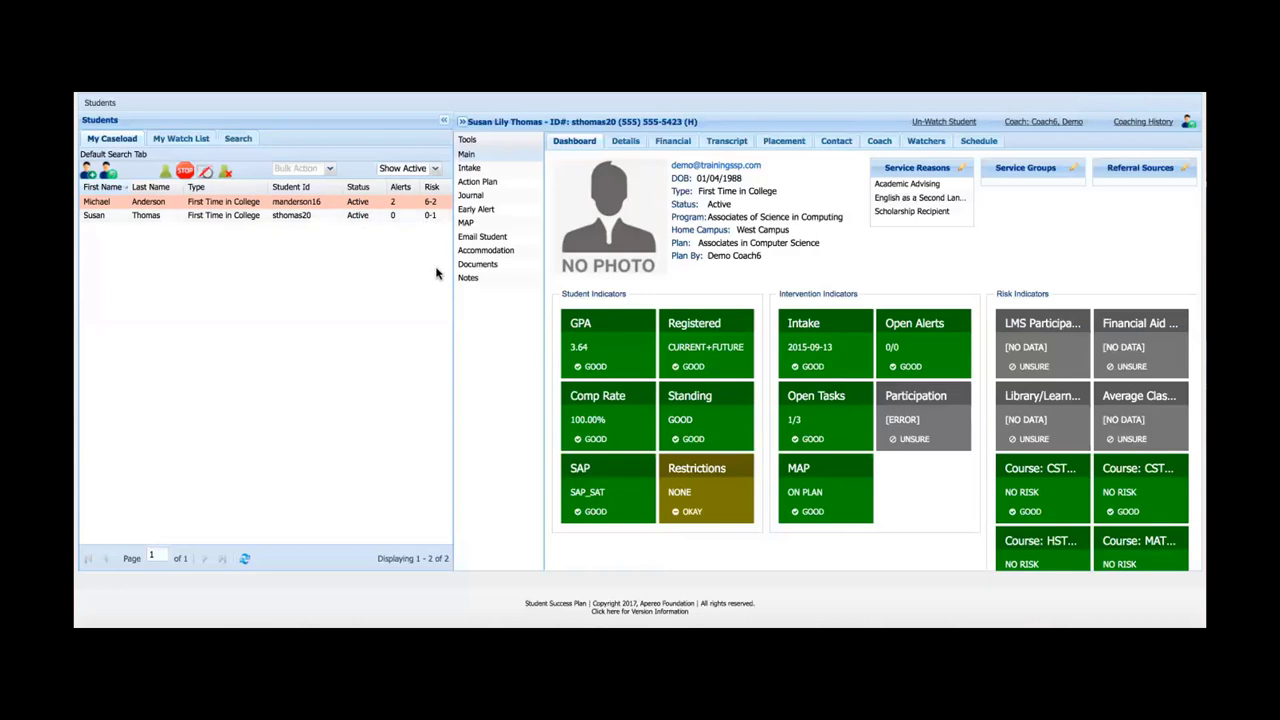
# Start a new caseload assignment, look over the coach list, then cancel without saving.
pyautogui.click(89, 174)
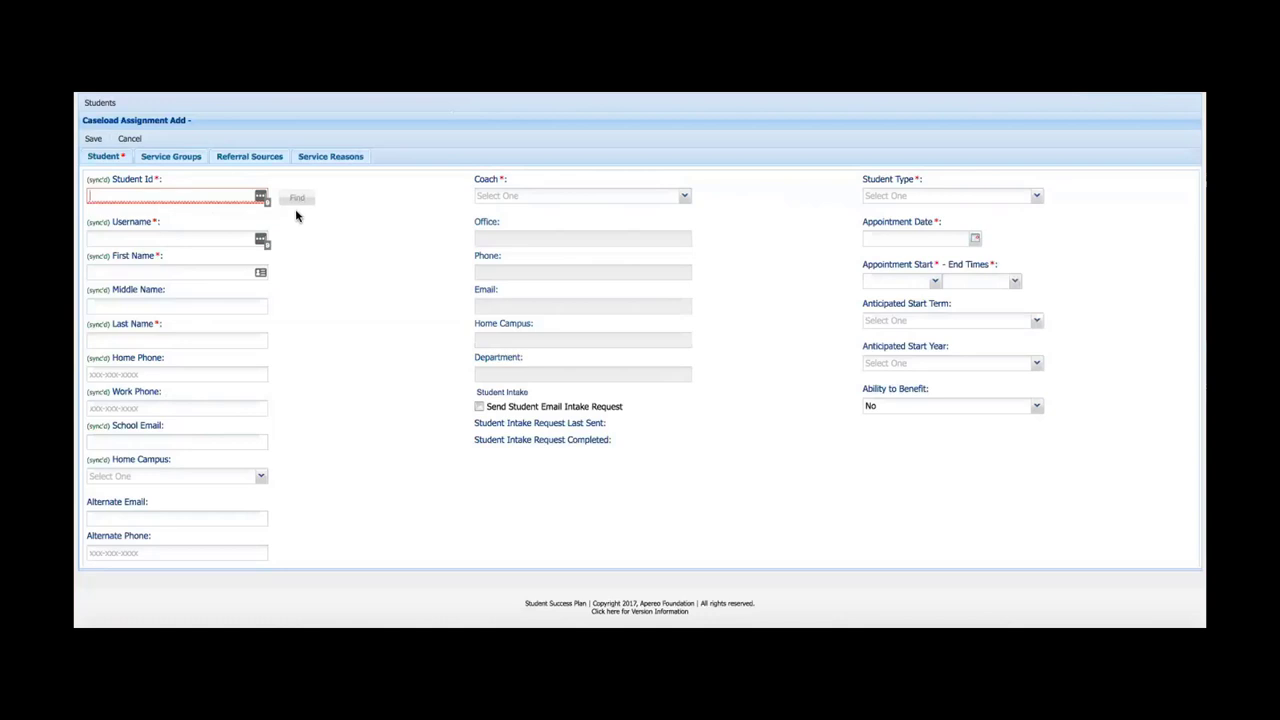
pyautogui.click(684, 195)
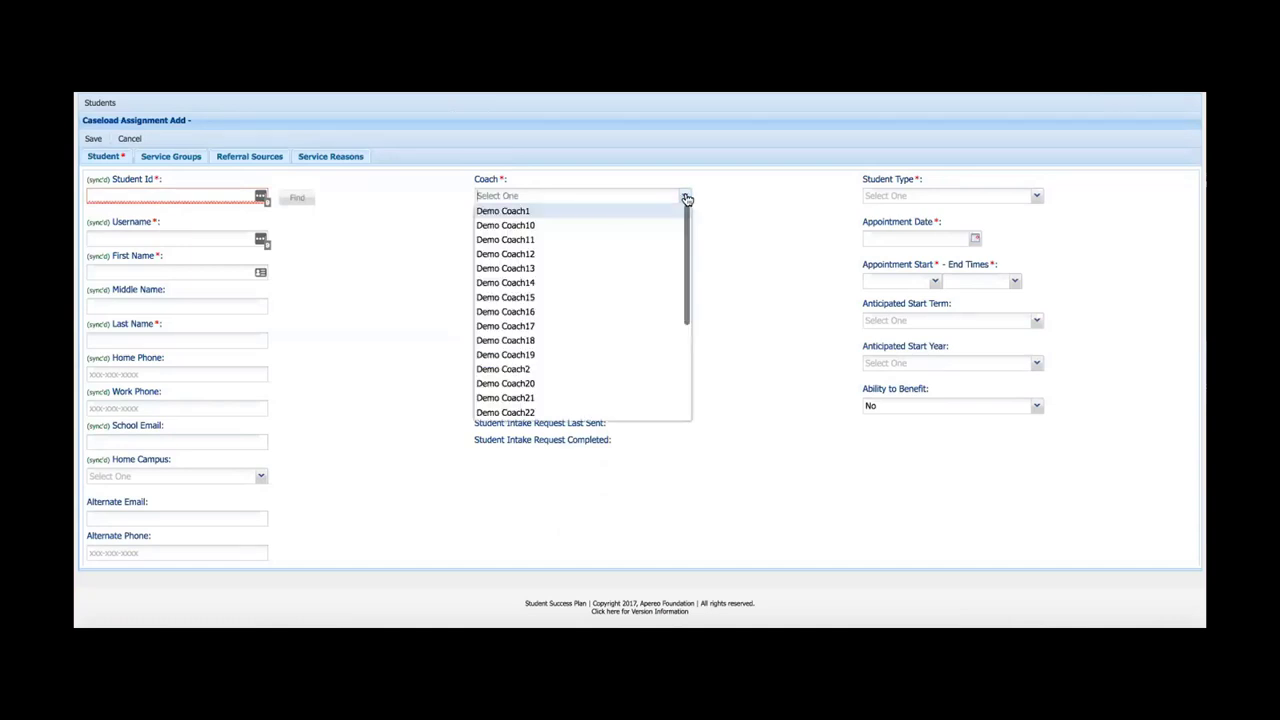
pyautogui.click(766, 229)
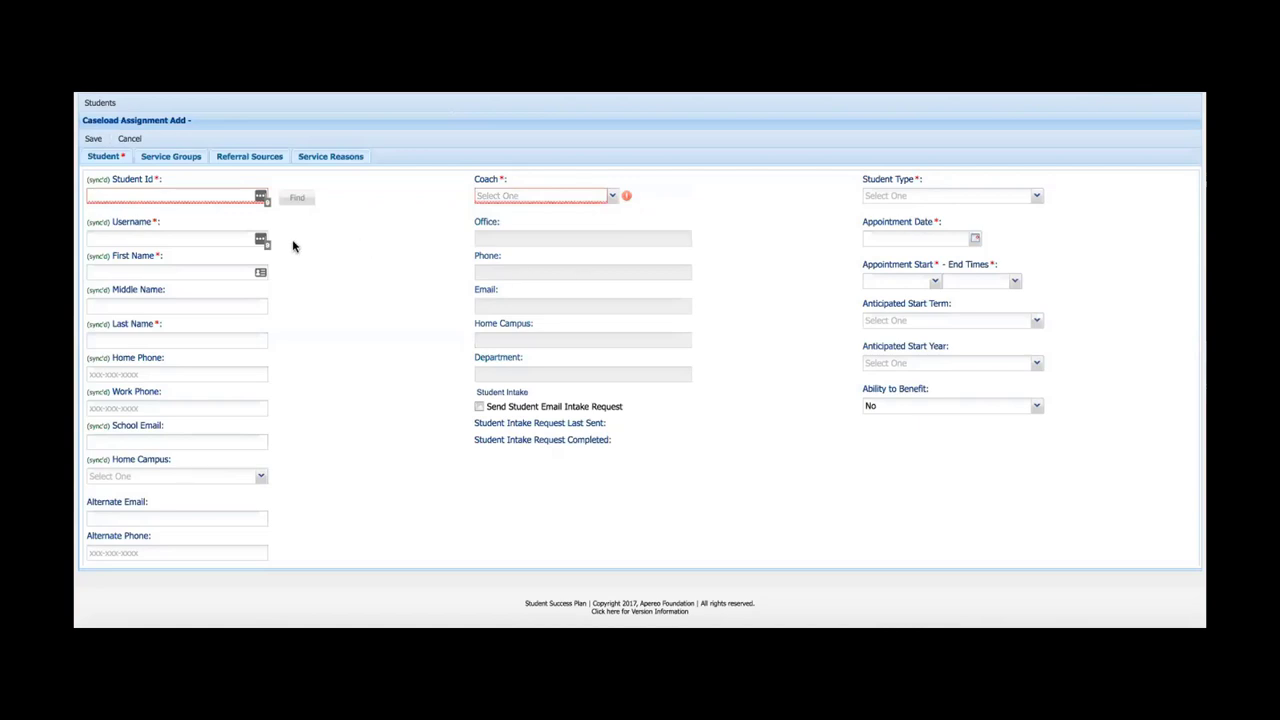
pyautogui.click(130, 140)
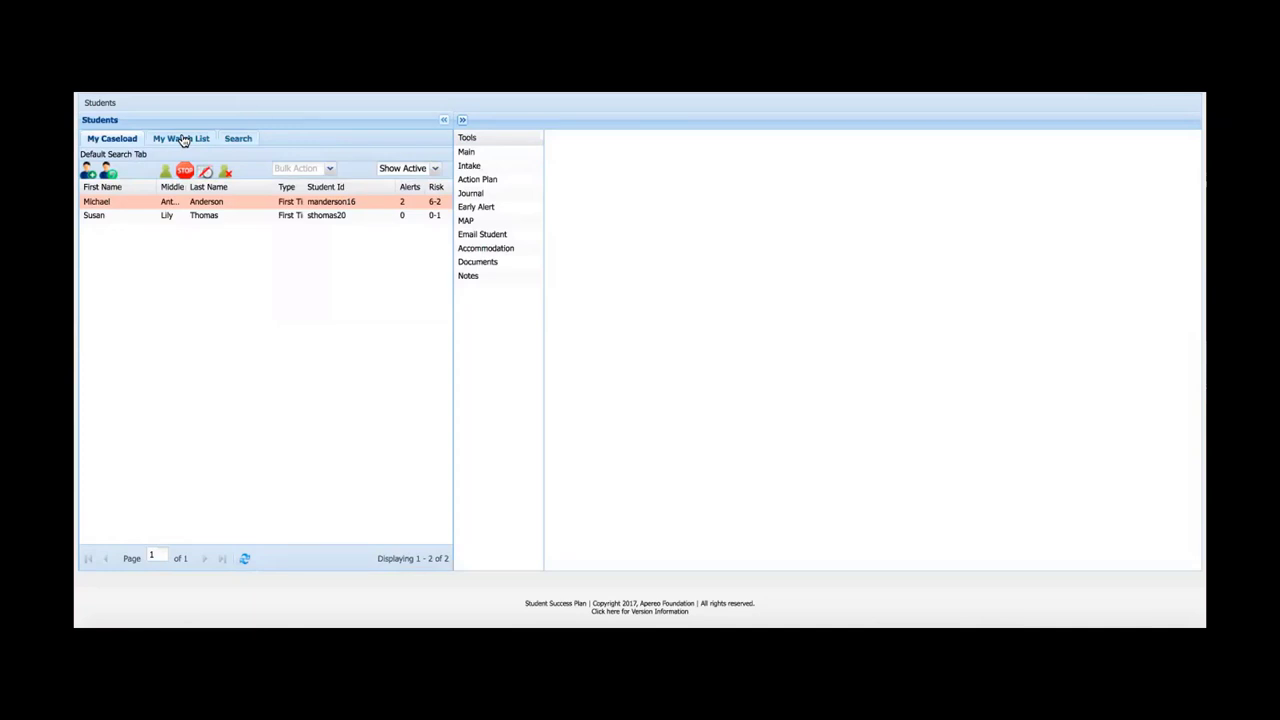
# Load the second student's dashboard and open their caseload assignment in the edit form.
pyautogui.click(107, 217)
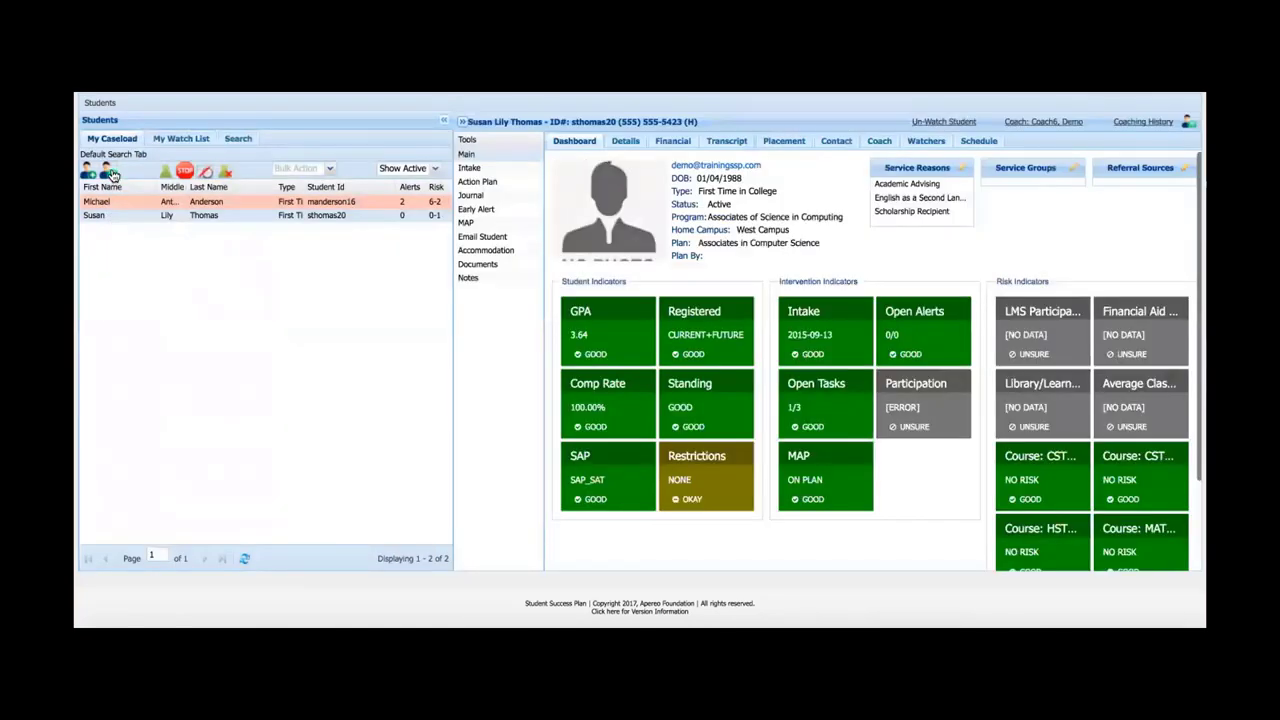
pyautogui.click(110, 173)
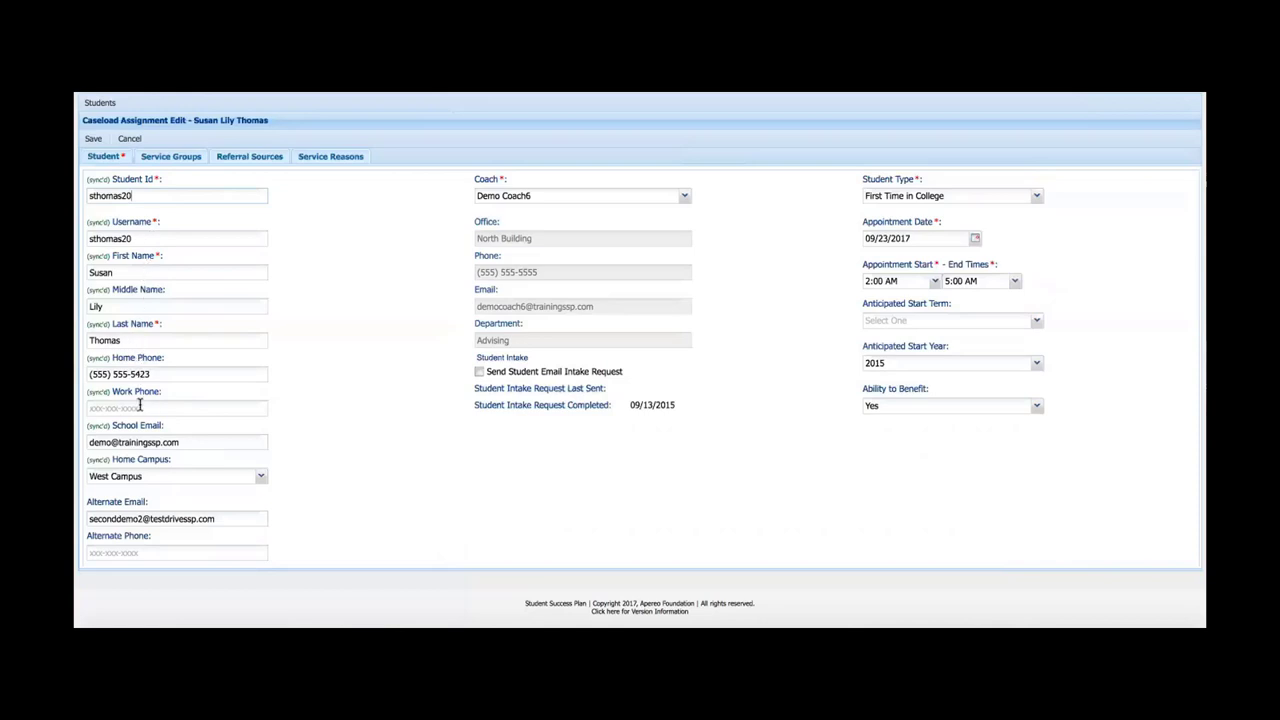
pyautogui.hotkey('ctrl', 'a')
pyautogui.click(99, 181)
pyautogui.moveTo(154, 374); pyautogui.dragTo(77, 372)
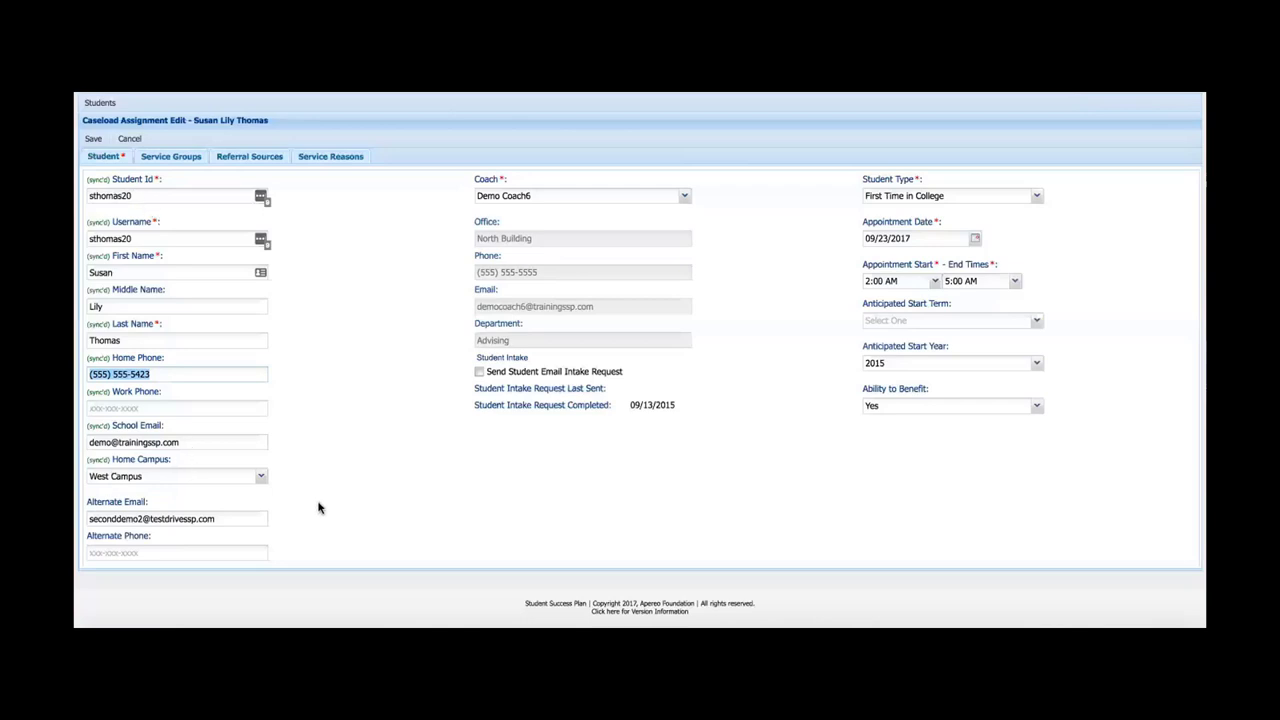
# Scroll the edit form, select the alternate email value, and open the Coach dropdown.
pyautogui.scroll(-1, 222, 516)
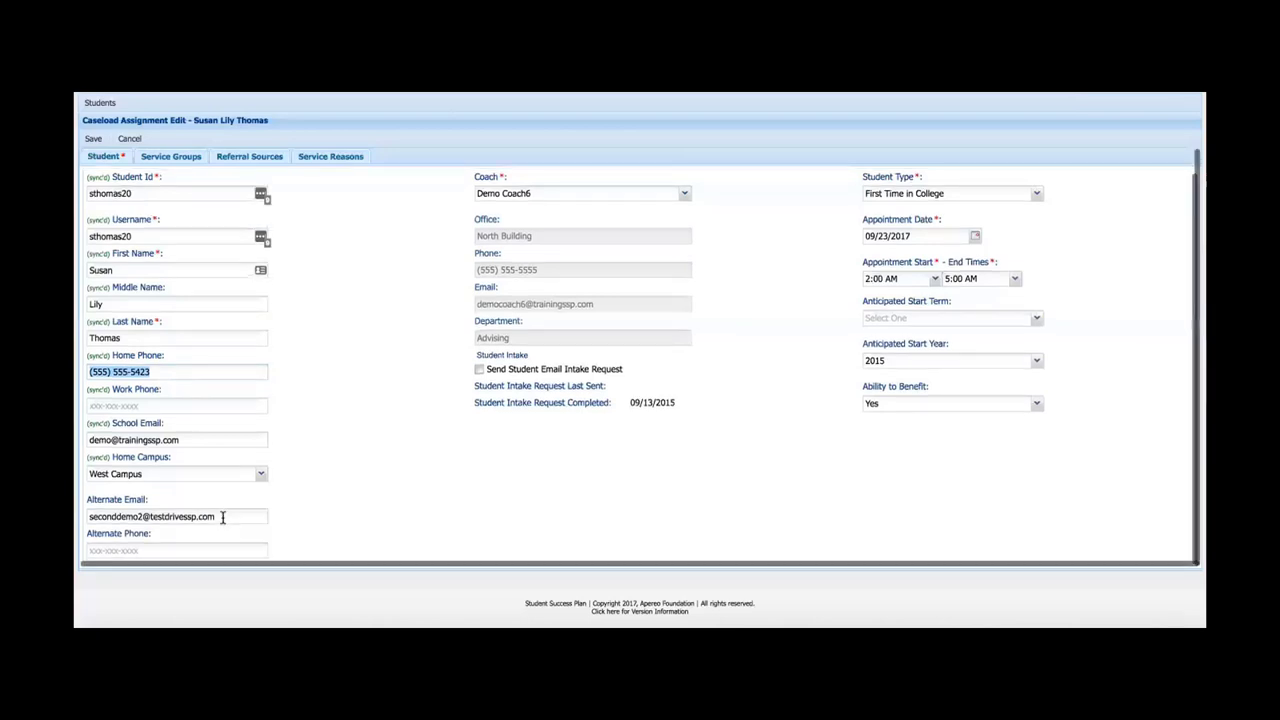
pyautogui.scroll(-1, 222, 516)
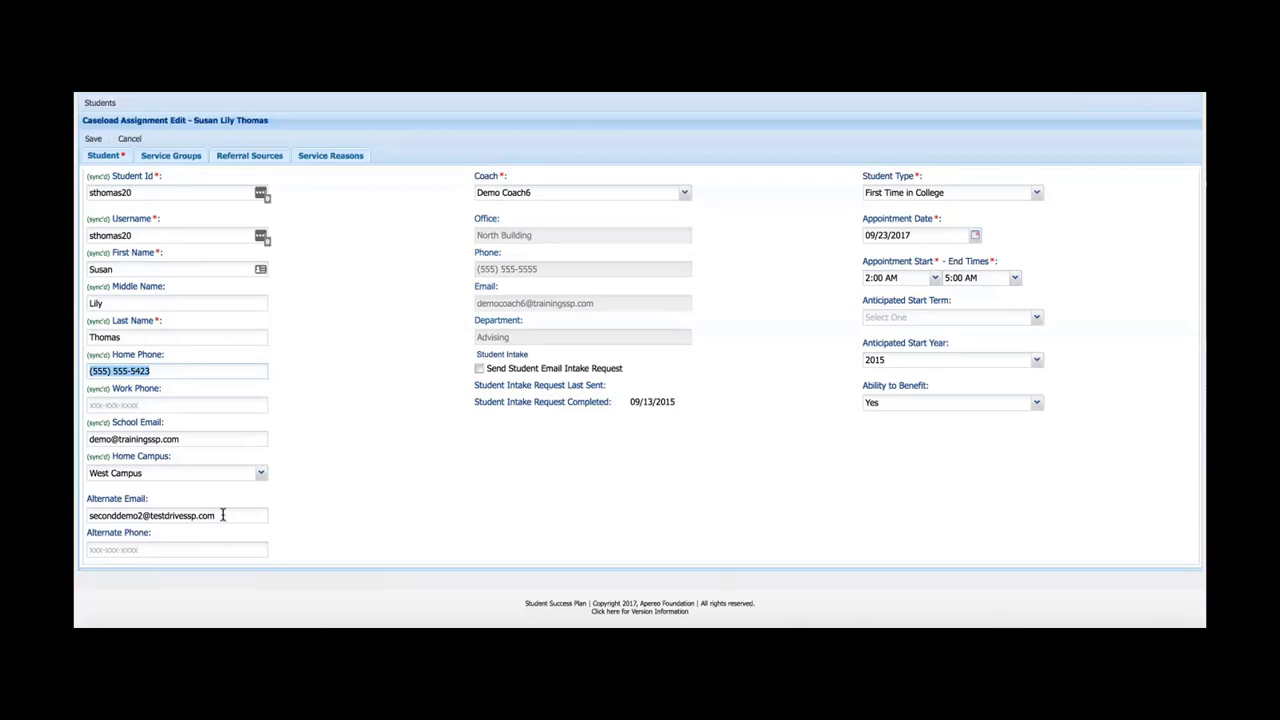
pyautogui.moveTo(222, 515); pyautogui.dragTo(78, 514)
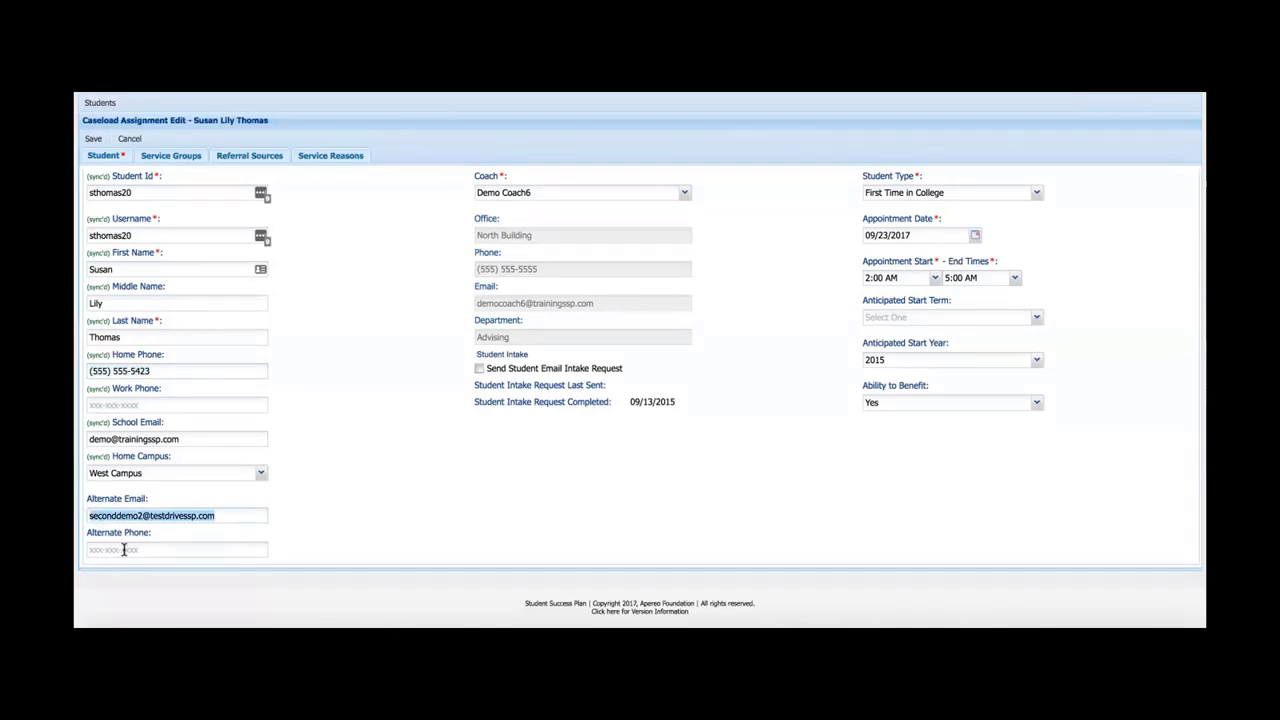
pyautogui.click(685, 195)
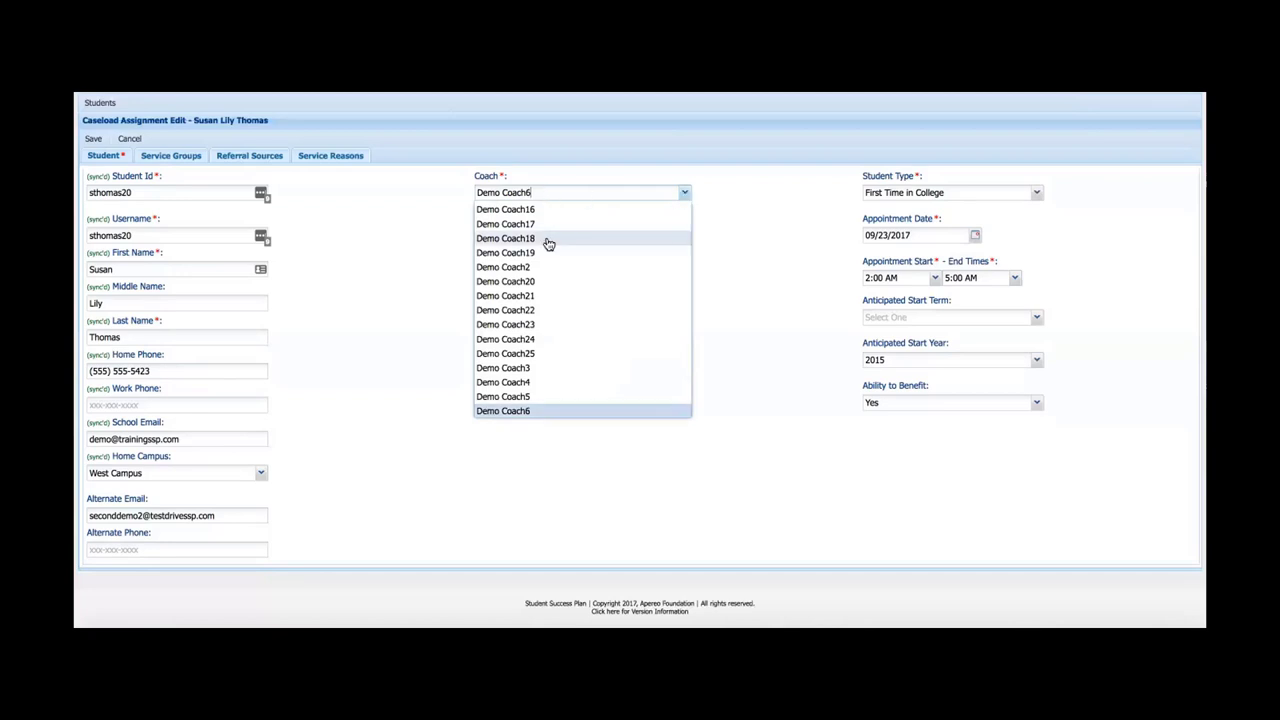
# Pick Demo Coach6 in the Coach list to keep them as the assigned coach.
pyautogui.click(780, 215)
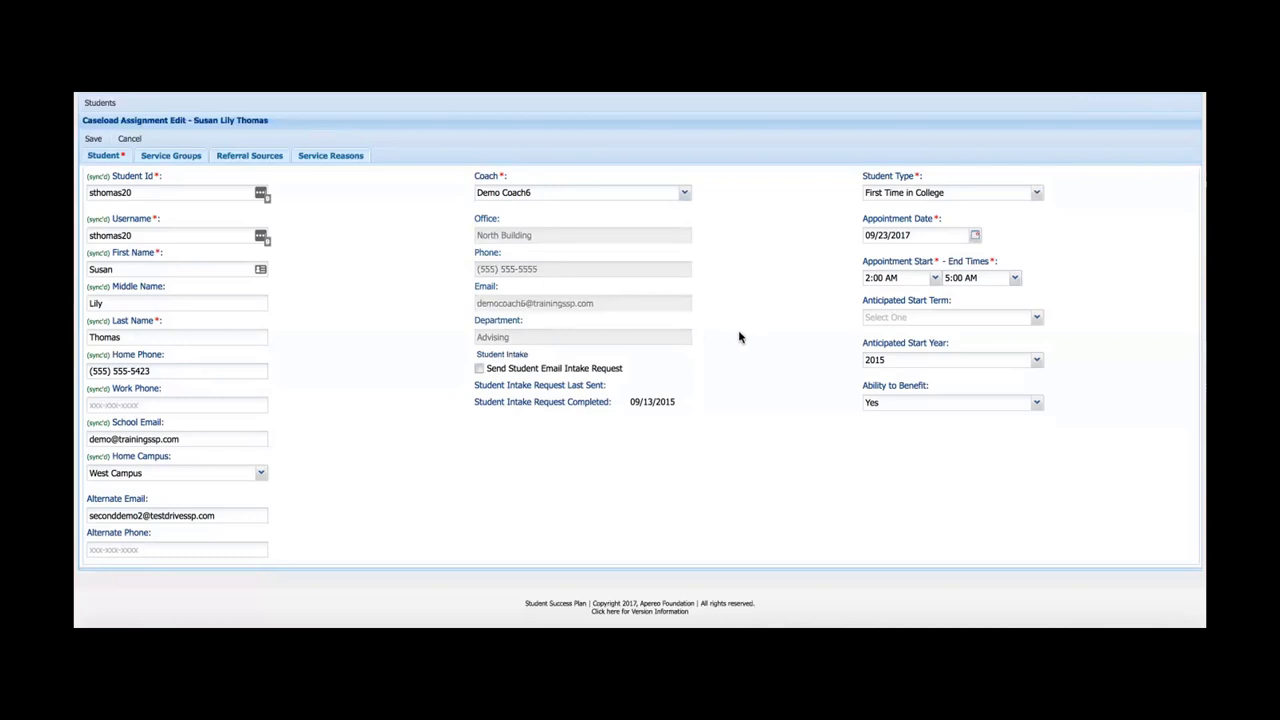
pyautogui.click(1037, 194)
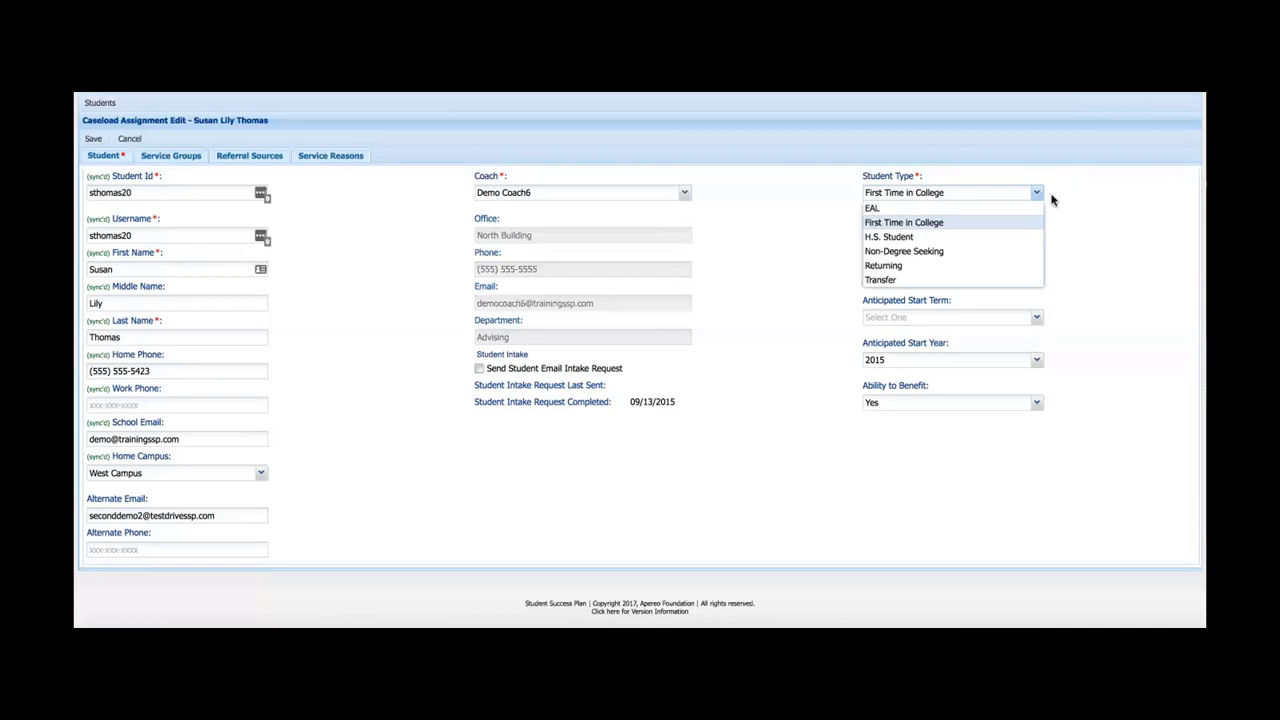
pyautogui.click(970, 222)
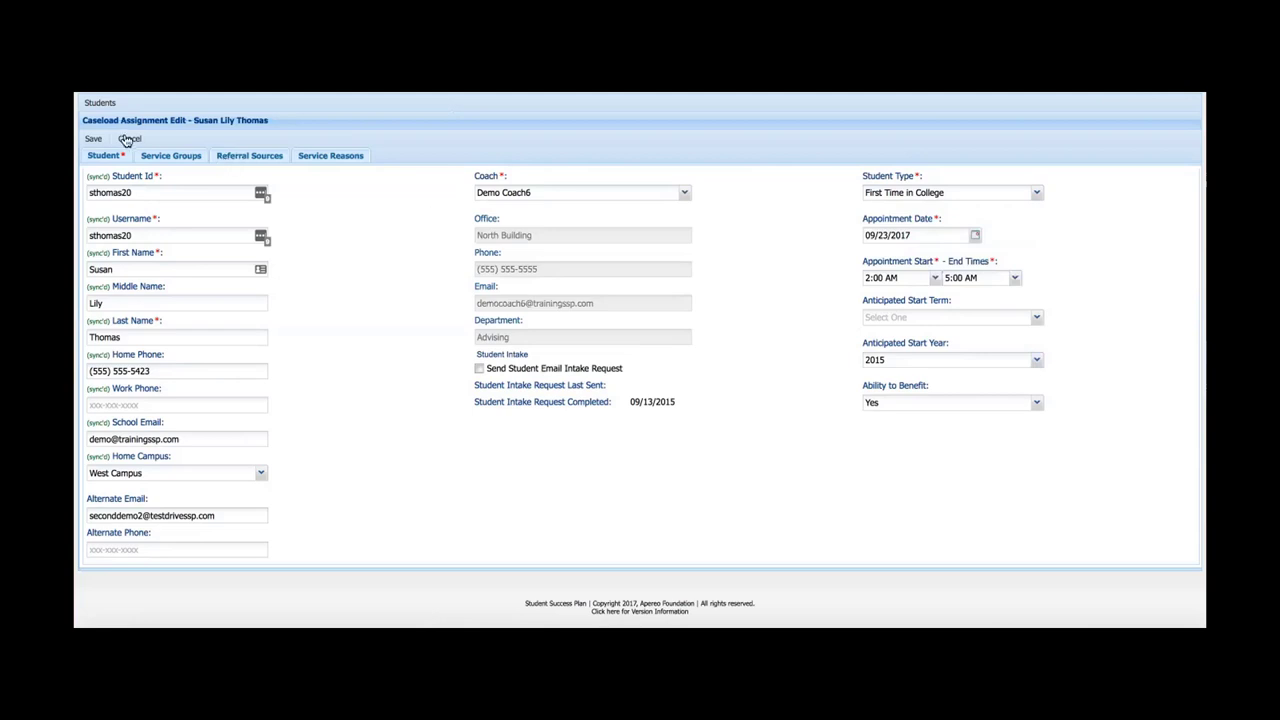
# On Service Groups, move Sample Special Service Group to the student's assigned groups.
pyautogui.click(176, 157)
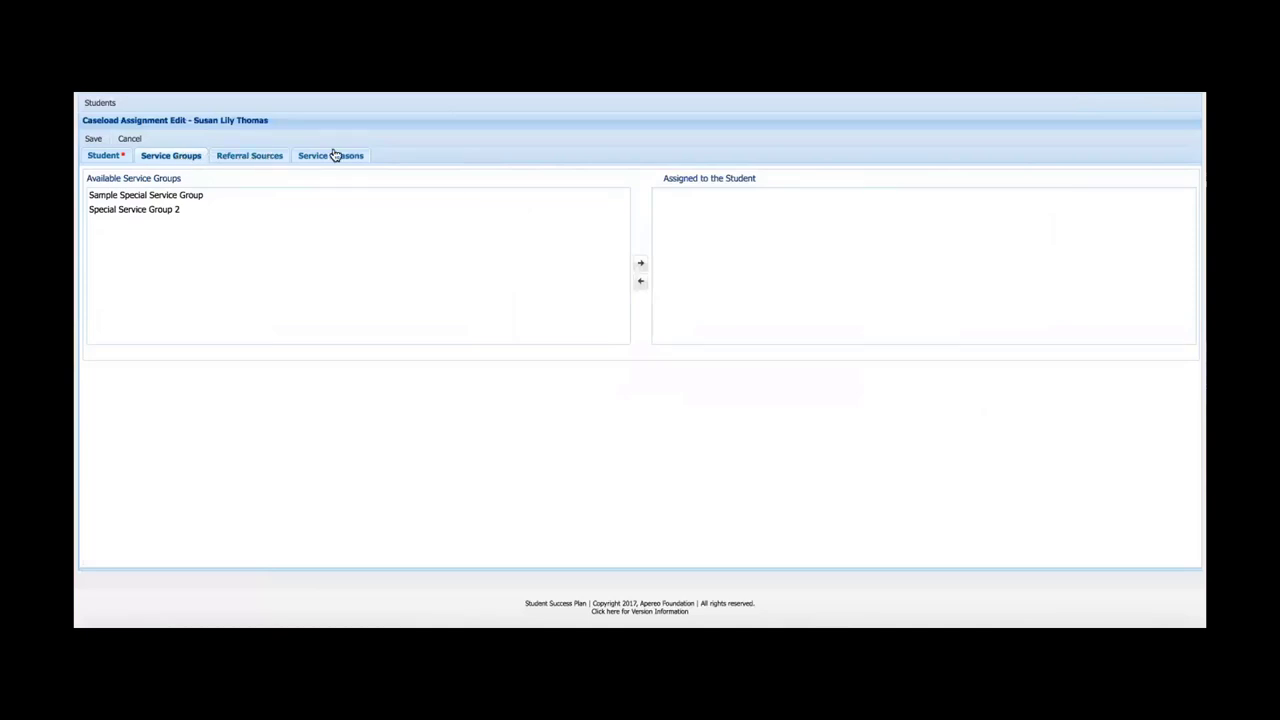
pyautogui.click(284, 214)
pyautogui.click(186, 199)
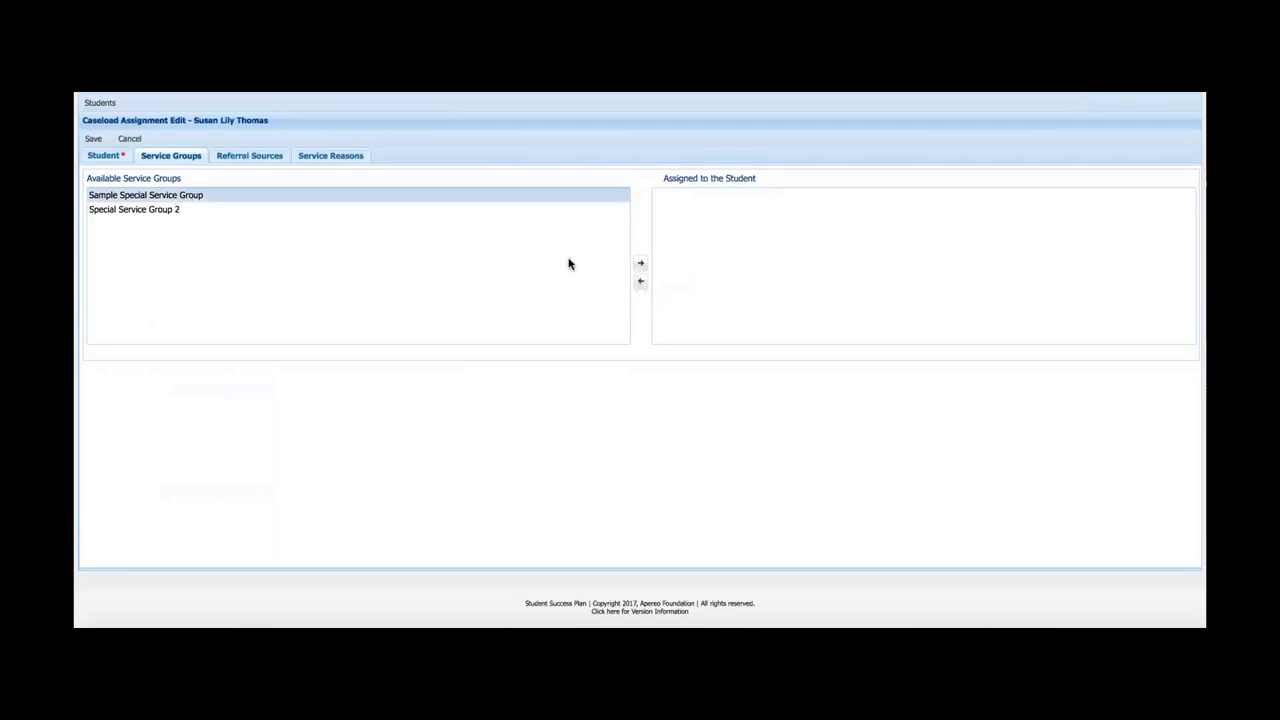
pyautogui.click(641, 264)
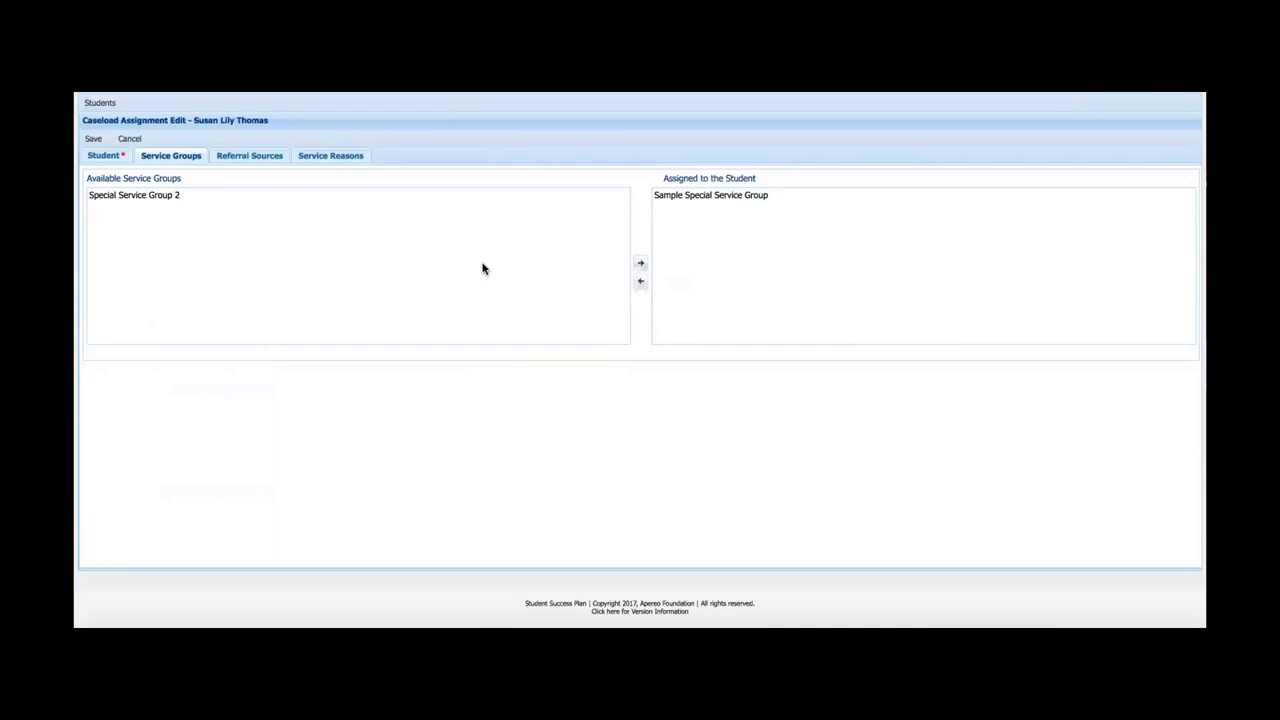
# Assign and then remove Special Service Group 2, and view the Referral Sources.
pyautogui.click(166, 199)
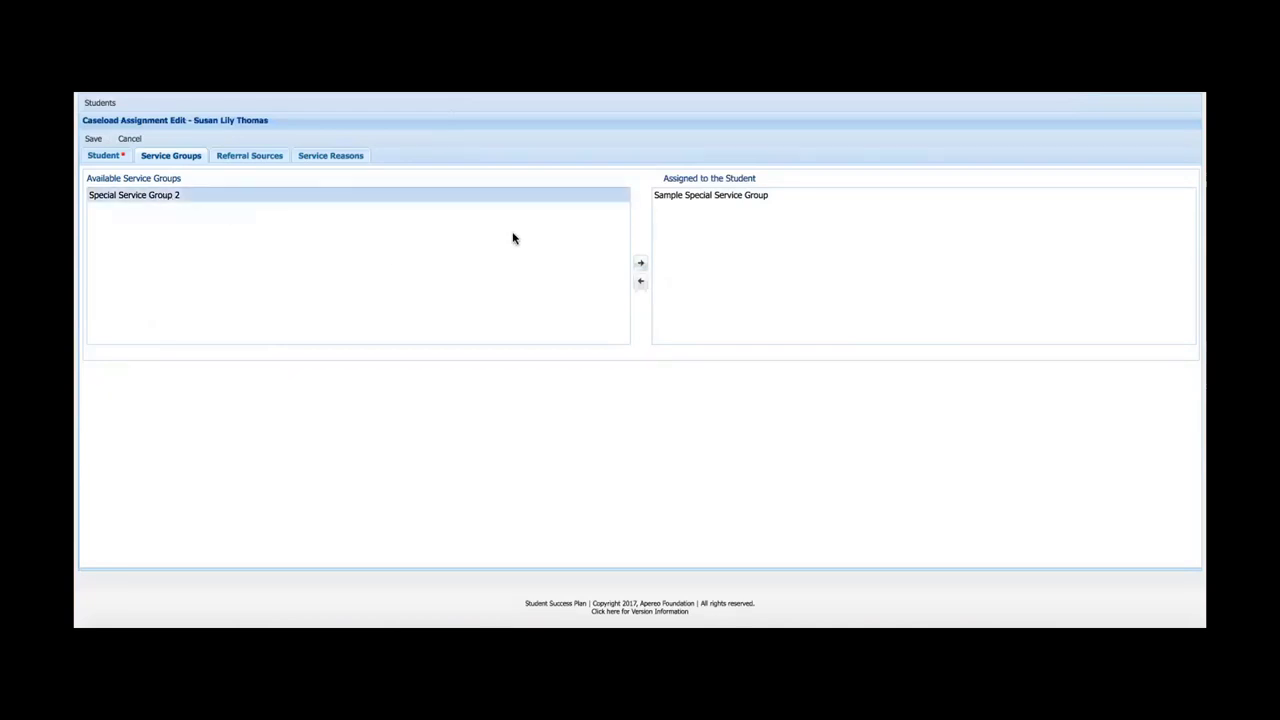
pyautogui.click(641, 263)
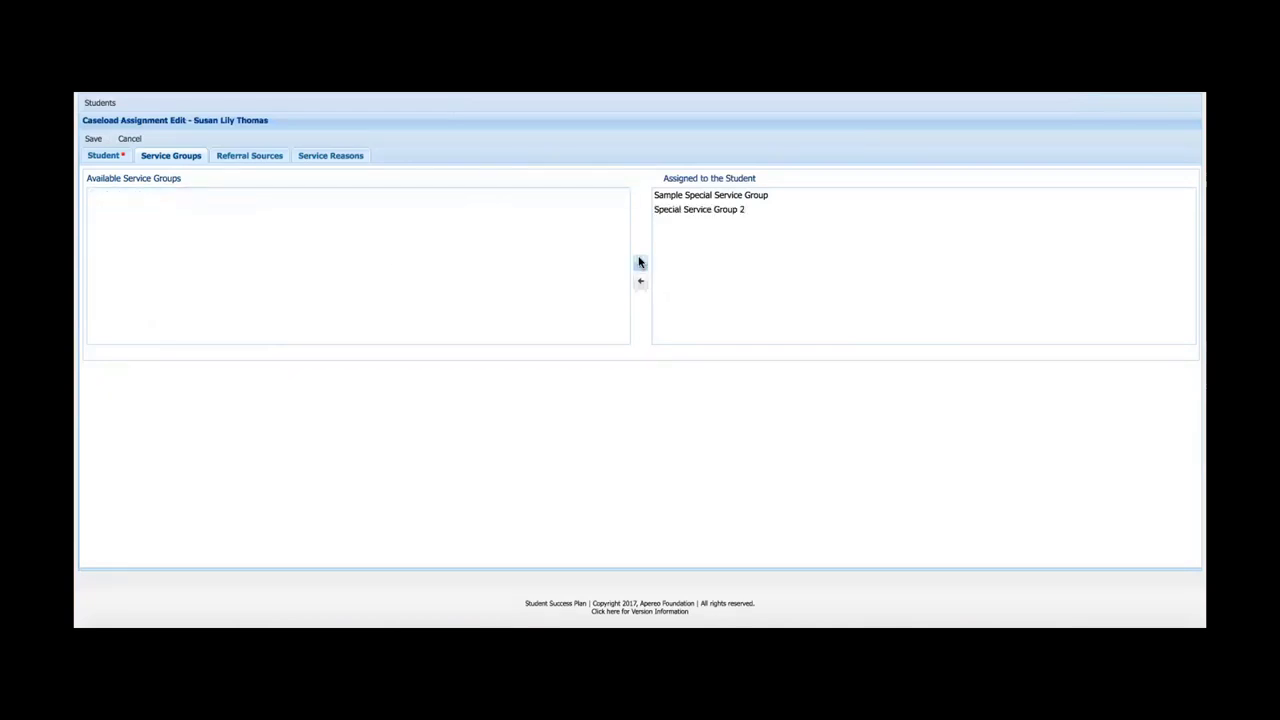
pyautogui.click(685, 211)
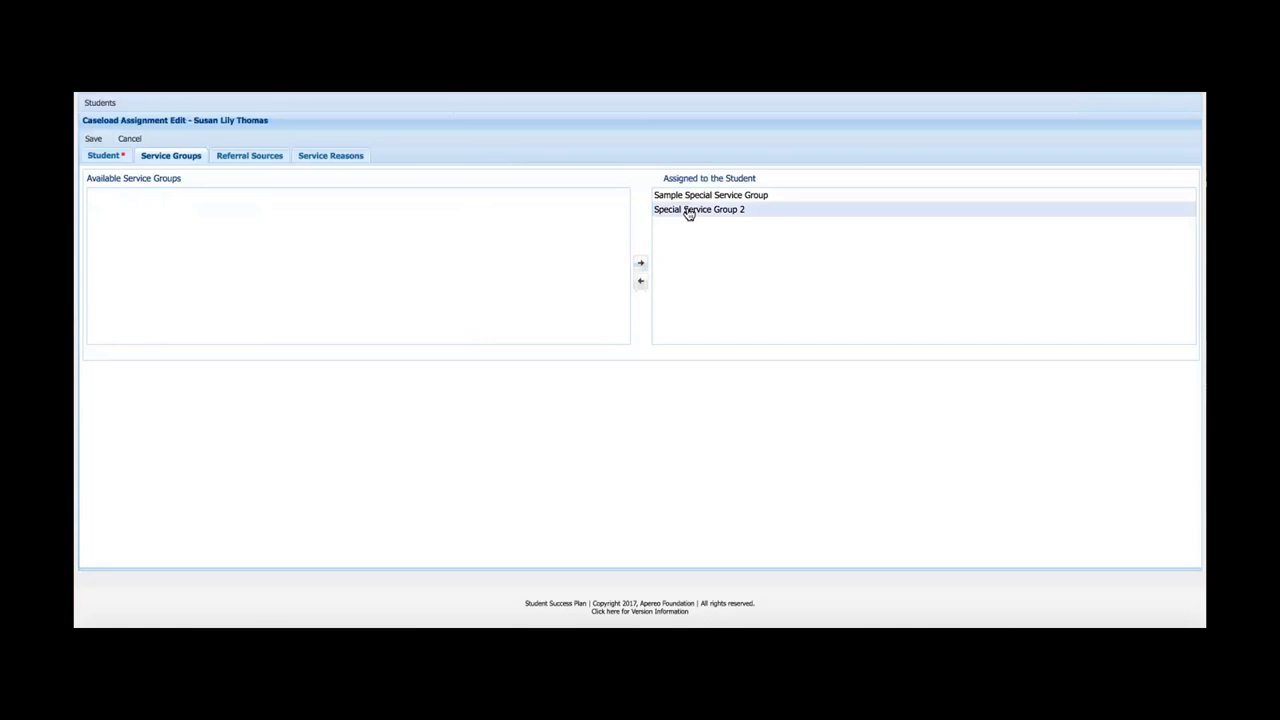
pyautogui.click(642, 284)
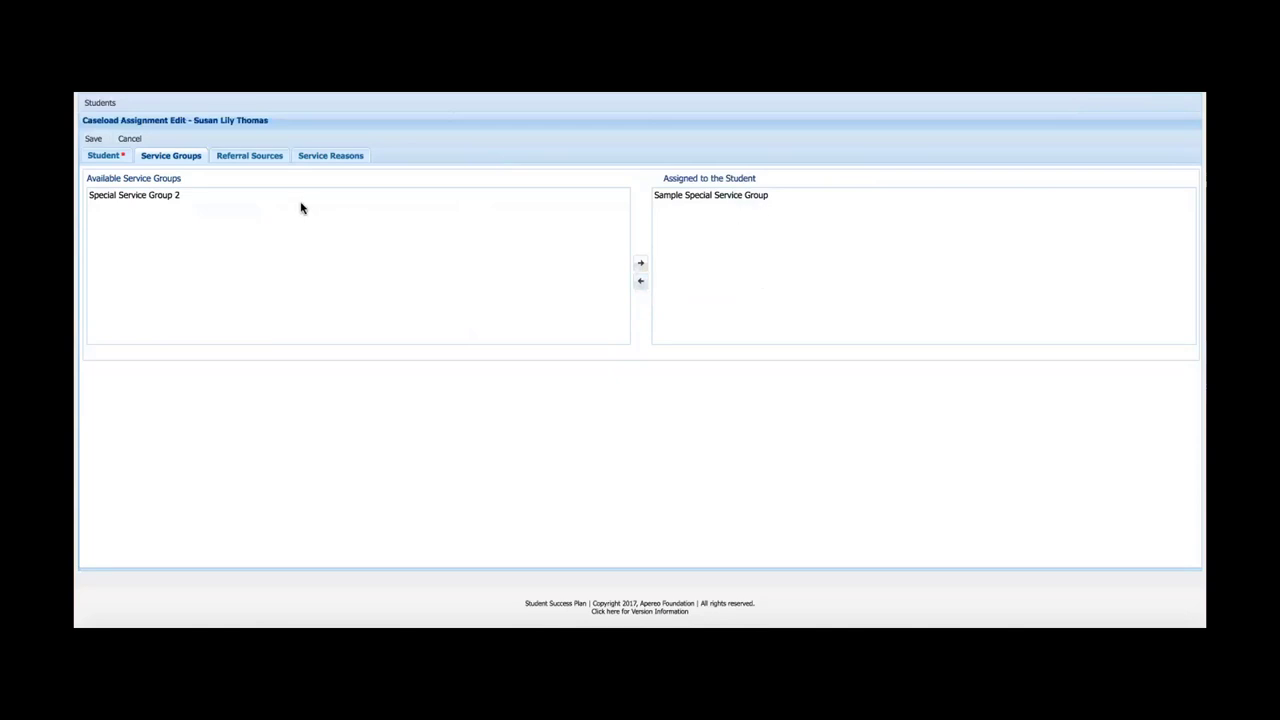
pyautogui.click(260, 157)
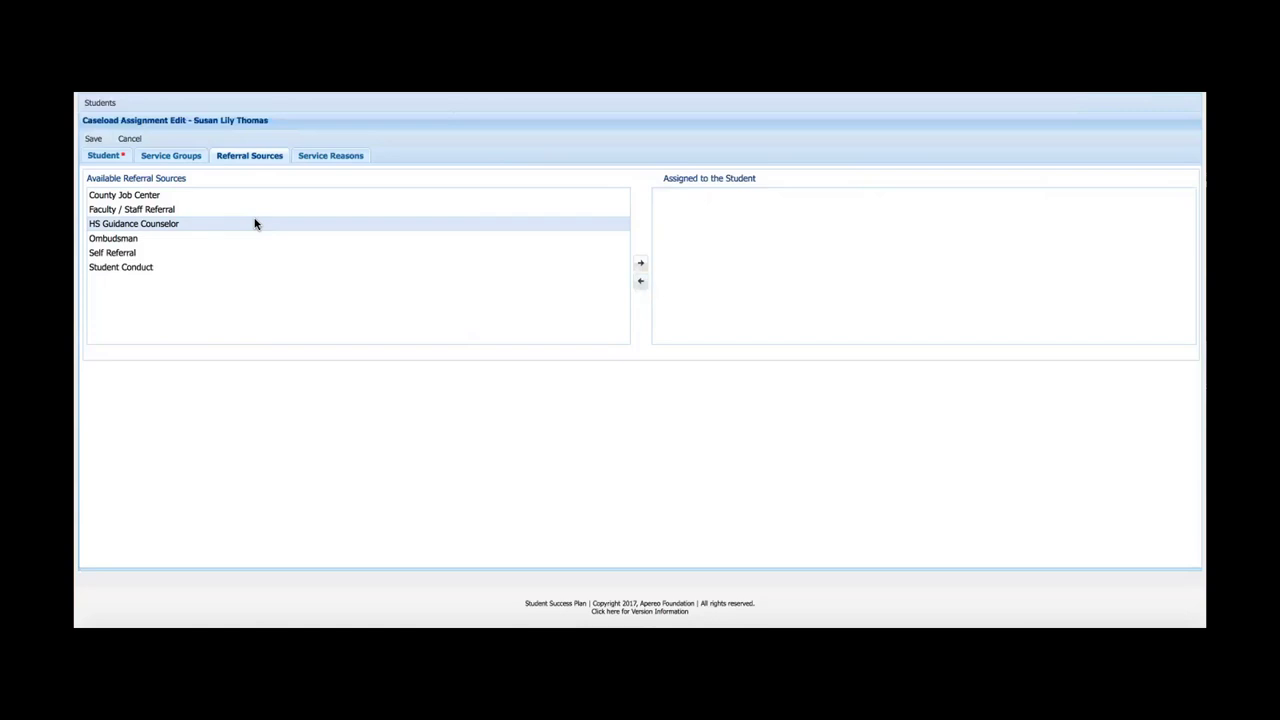
# Leave County Job Center unassigned and view Service Reasons, including Academic Advising and Scholarship Recipient.
pyautogui.click(243, 198)
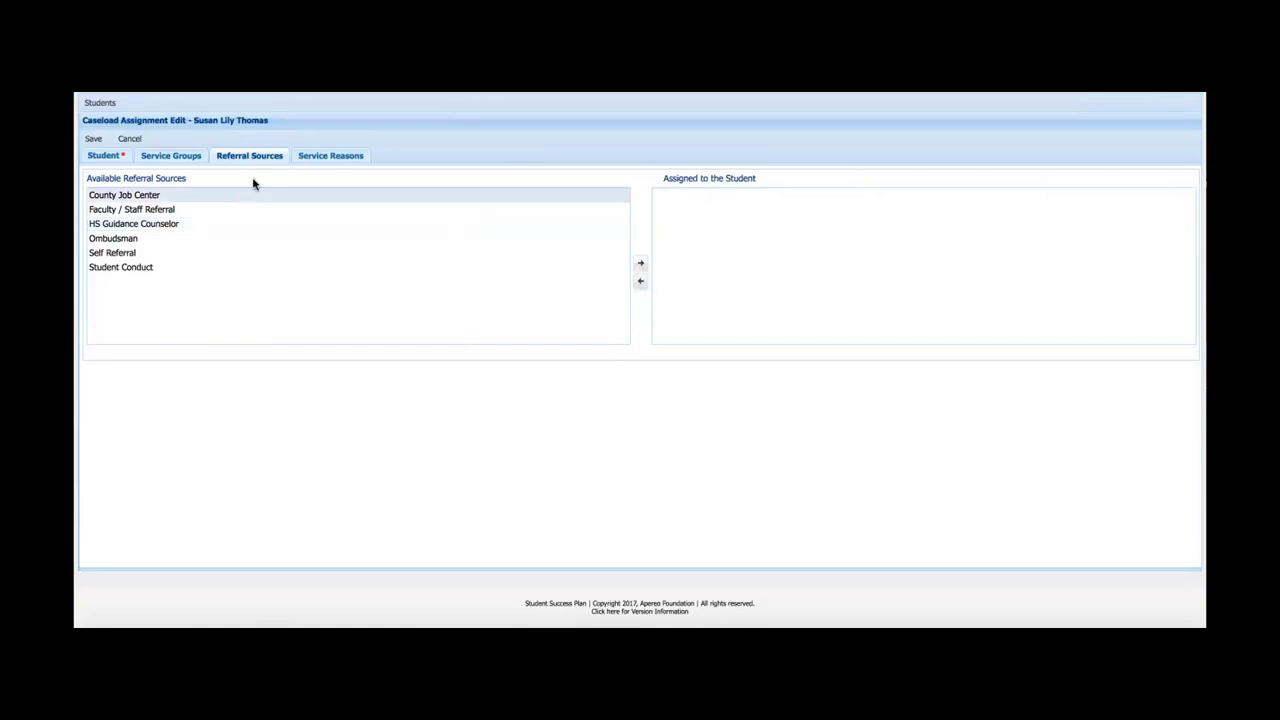
pyautogui.click(140, 221)
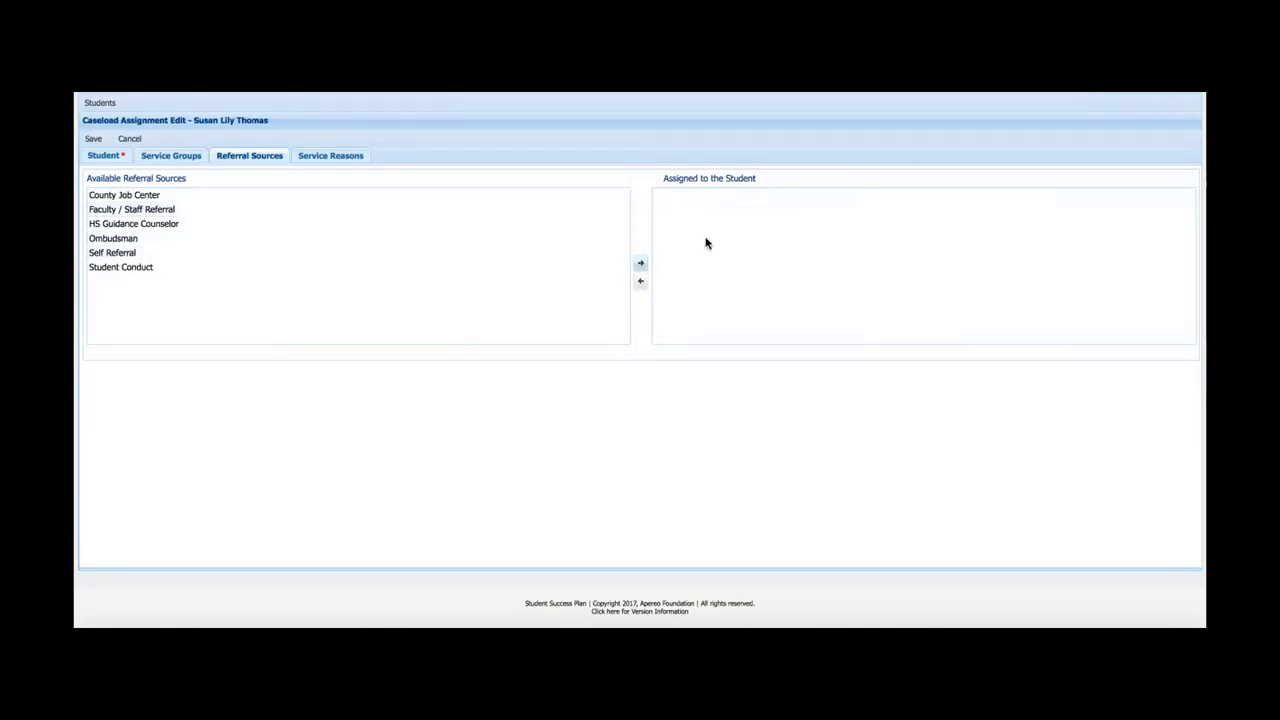
pyautogui.click(340, 158)
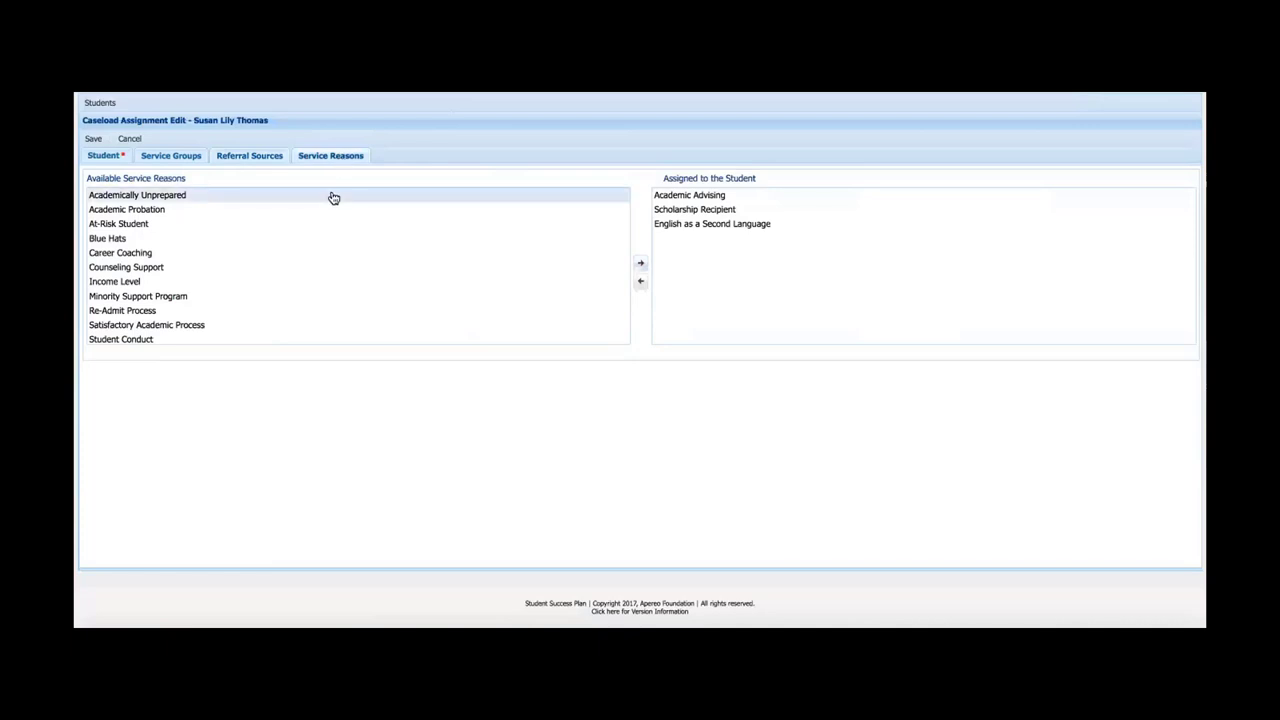
pyautogui.click(333, 253)
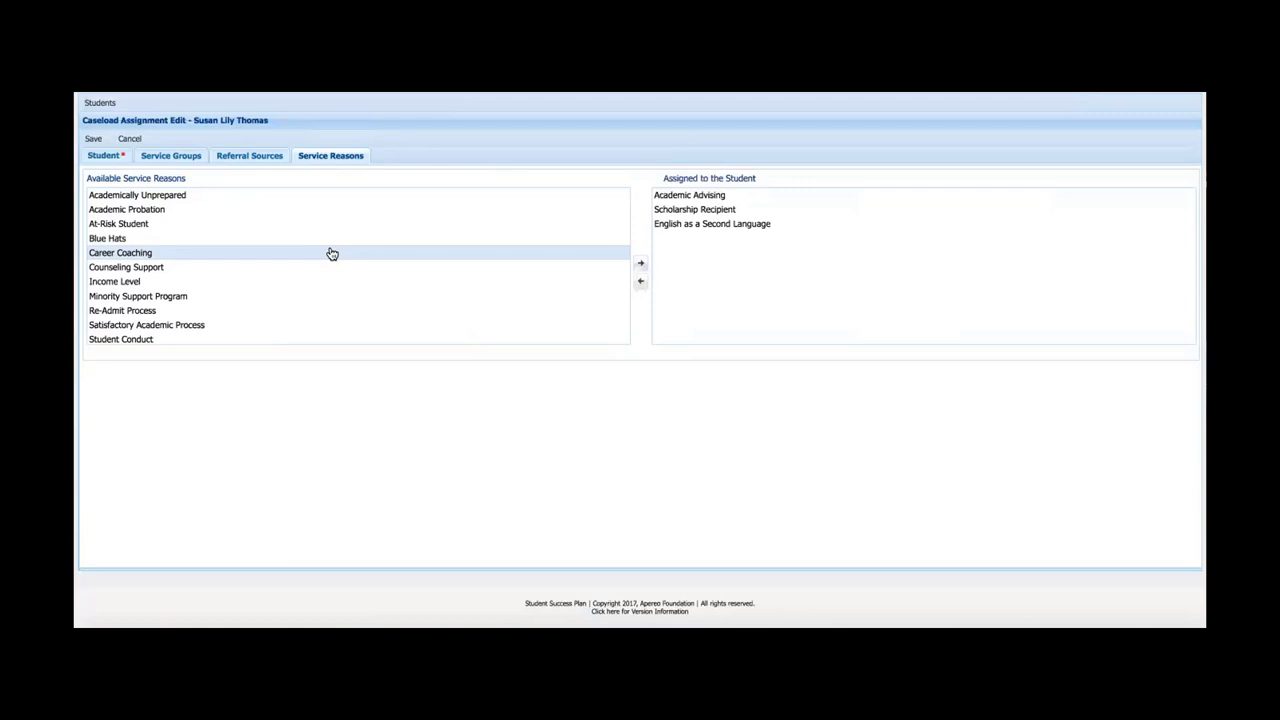
pyautogui.click(177, 233)
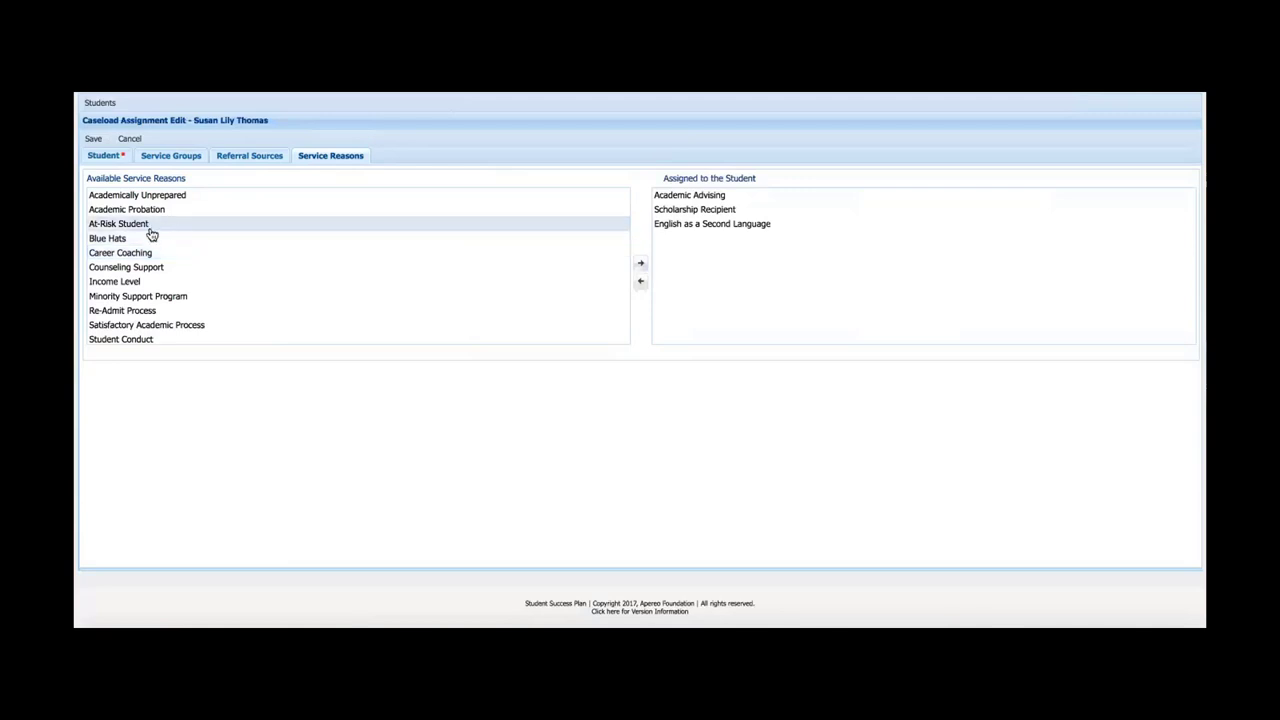
pyautogui.click(152, 270)
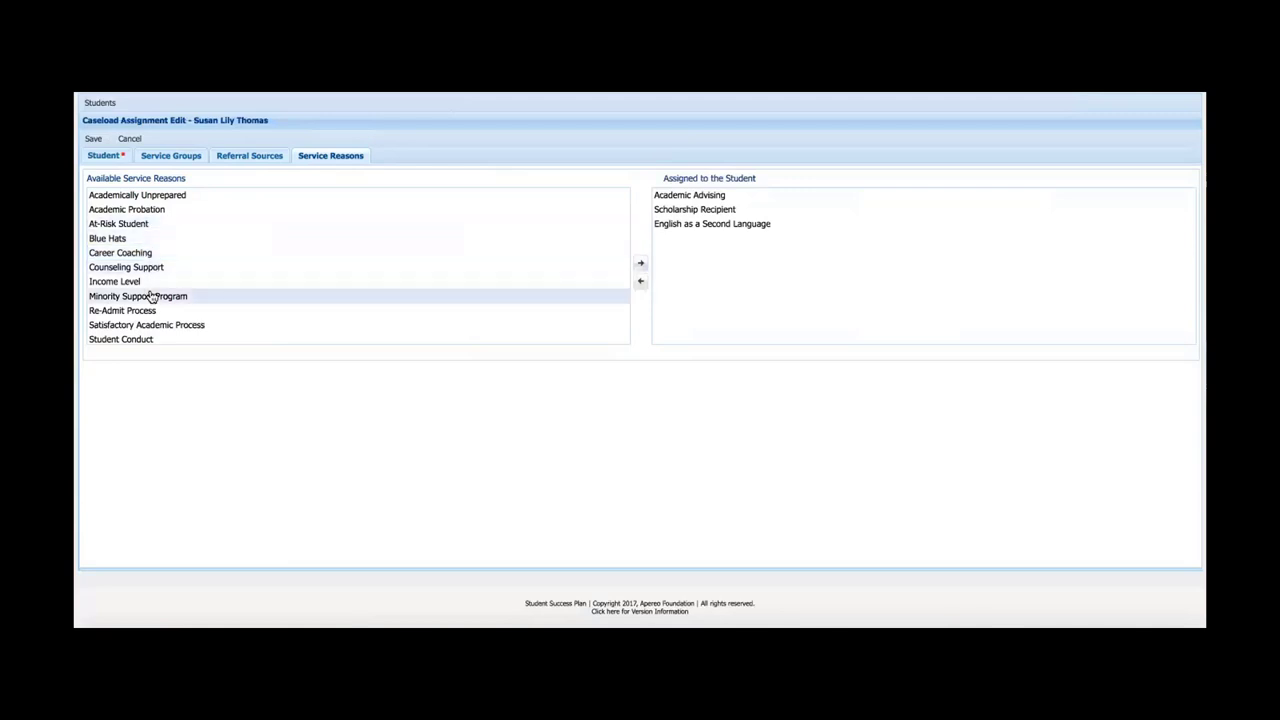
pyautogui.scroll(-1, 155, 295)
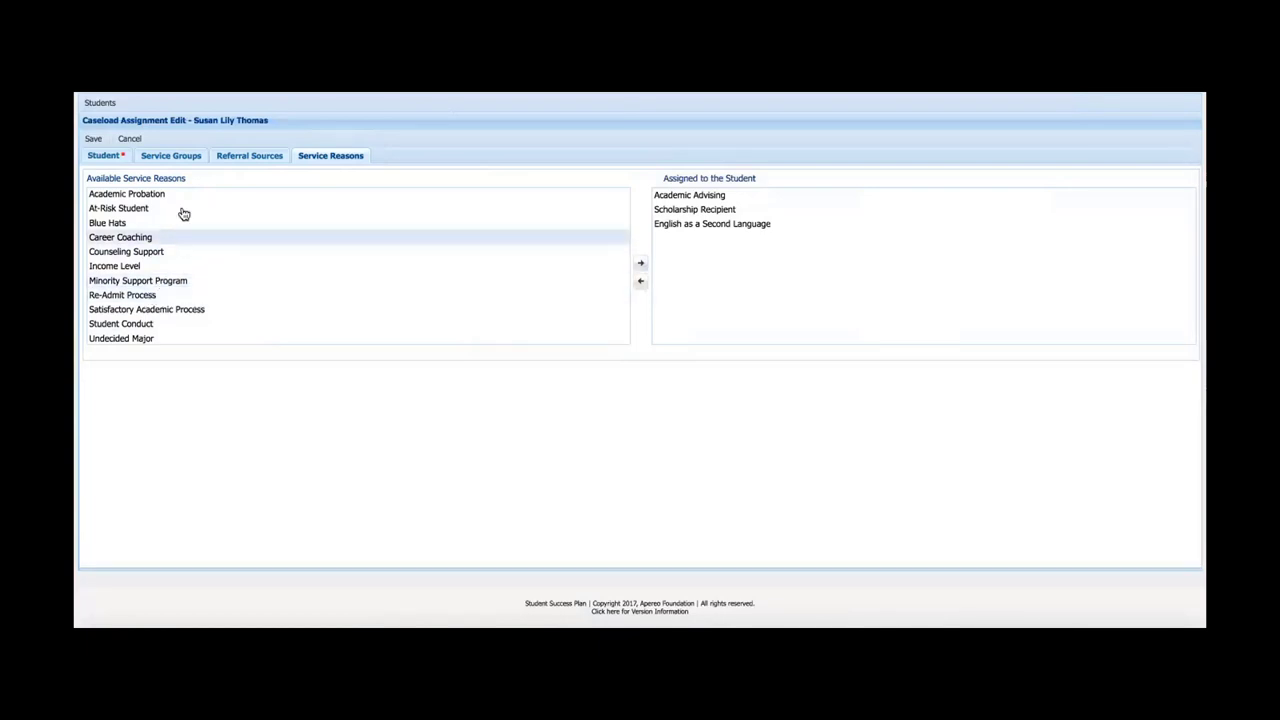
pyautogui.scroll(1, 184, 211)
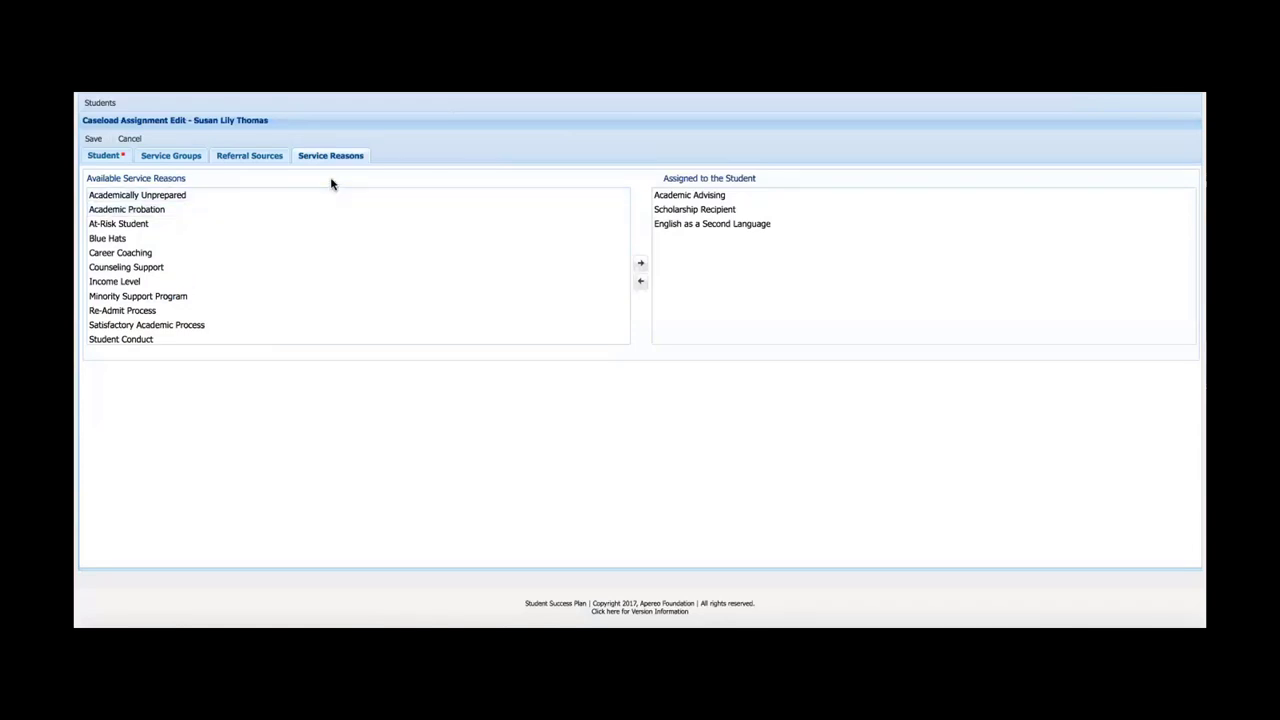
# Save the caseload assignment and acknowledge the 'updated successfully' confirmation.
pyautogui.click(94, 139)
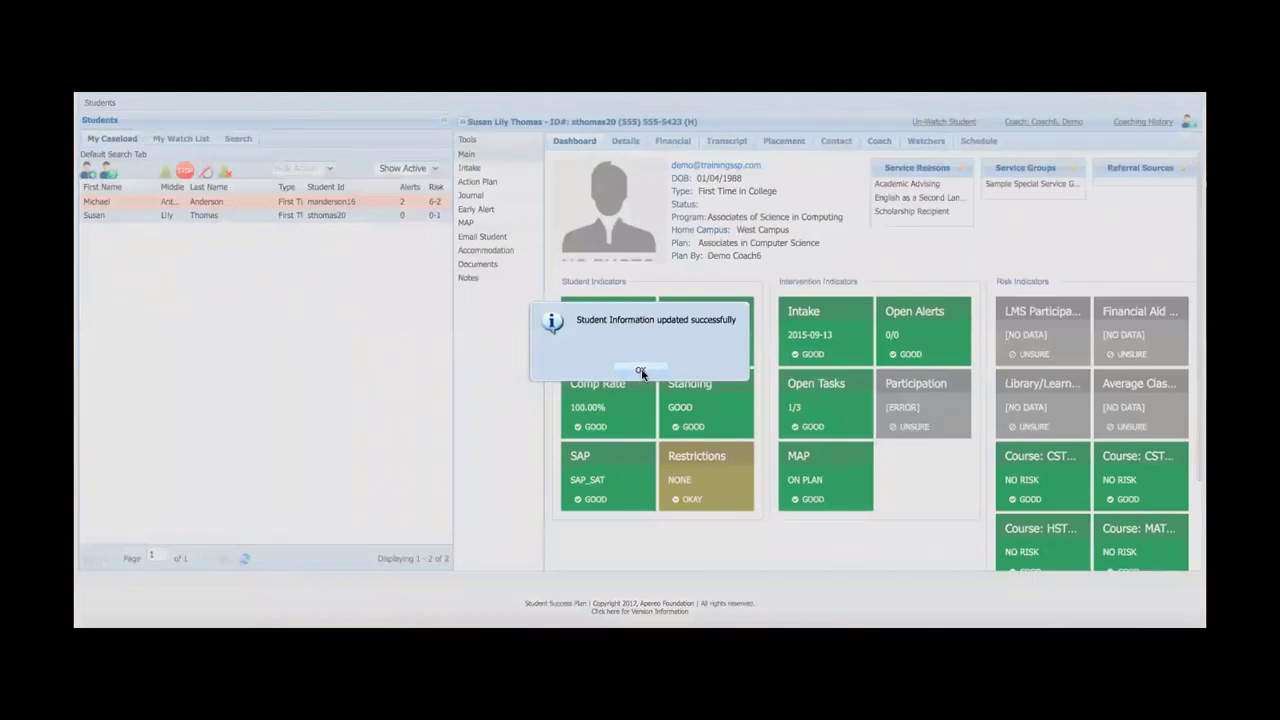
pyautogui.click(641, 372)
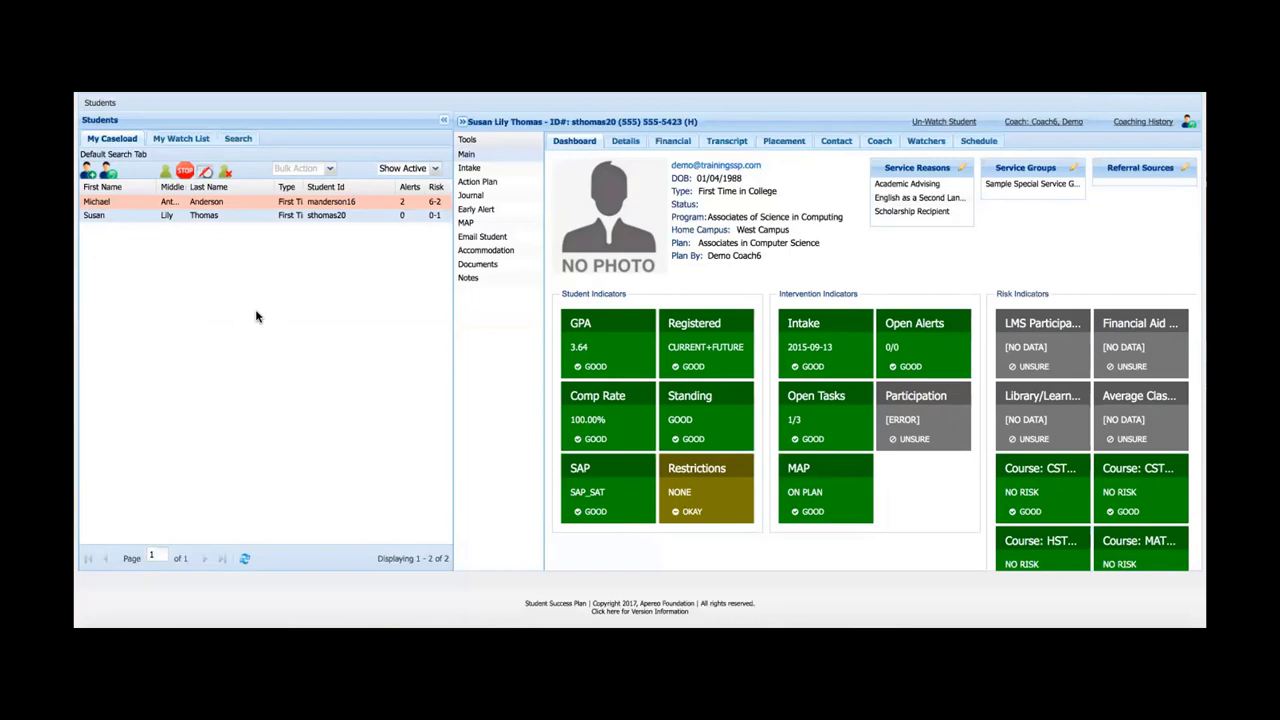
pyautogui.click(331, 171)
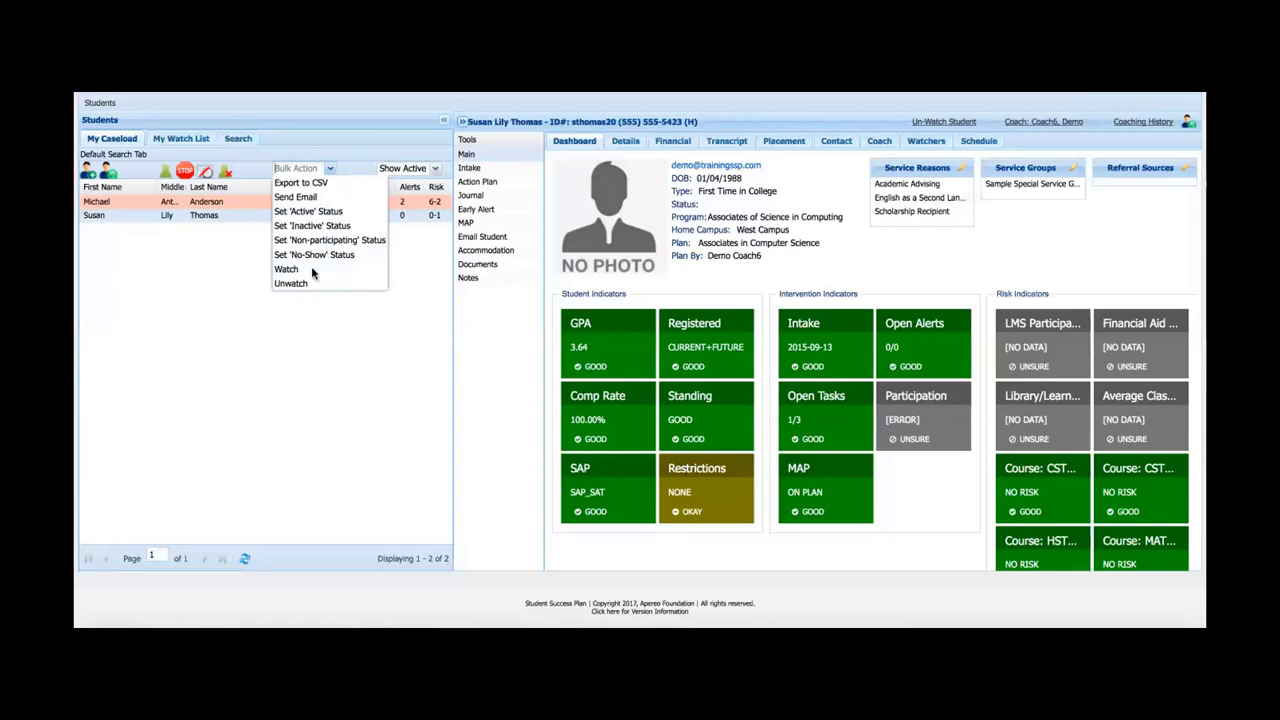
pyautogui.click(310, 325)
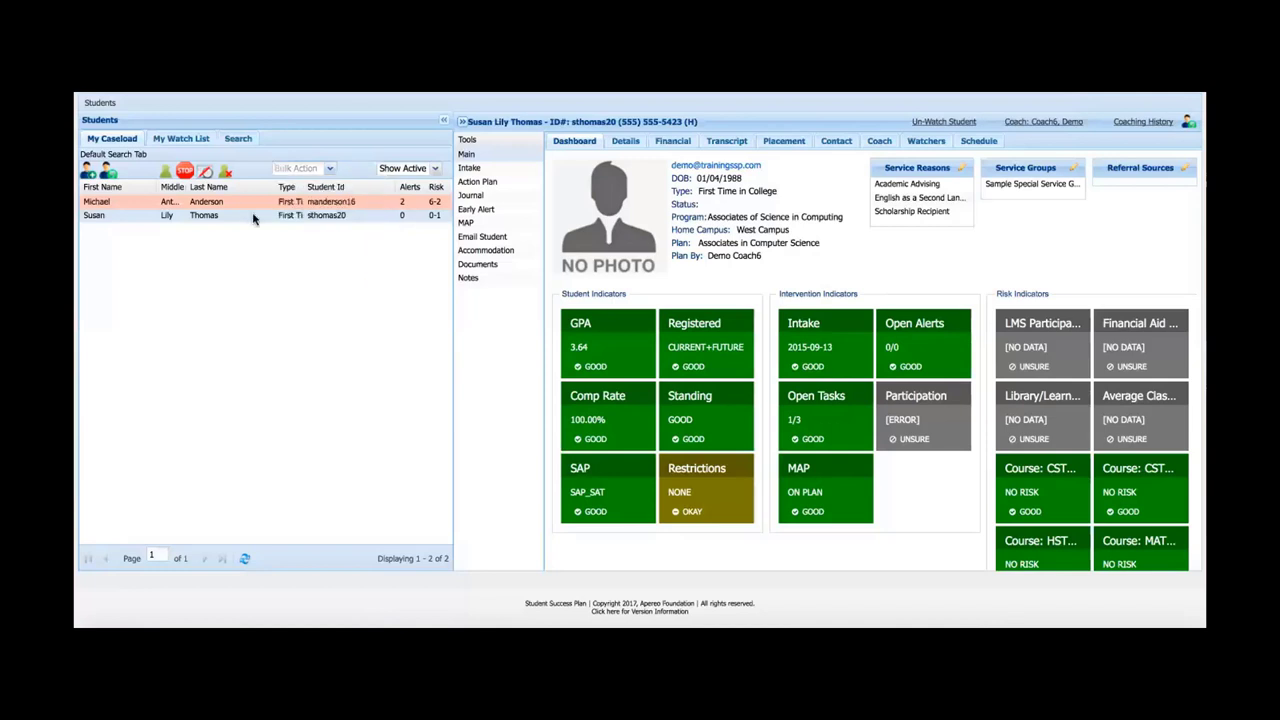
# Show My Watch List with its one watched student and open the Bulk Action choices.
pyautogui.click(183, 139)
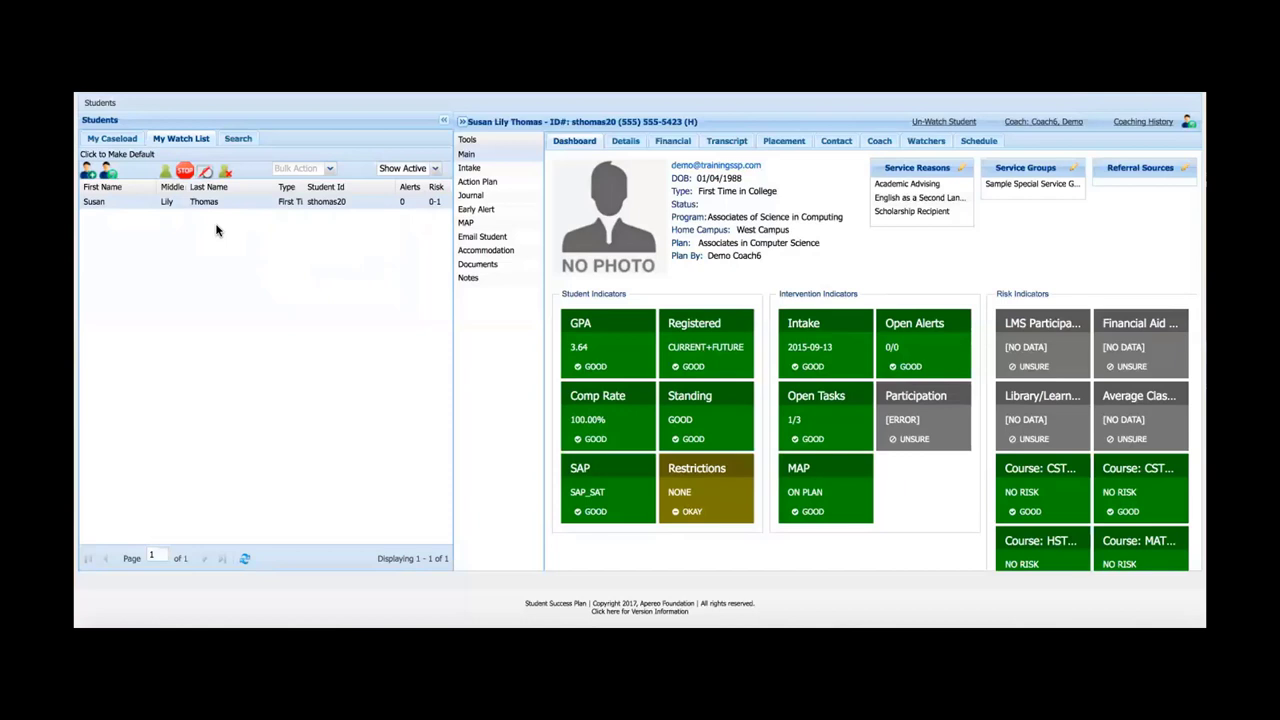
pyautogui.click(329, 169)
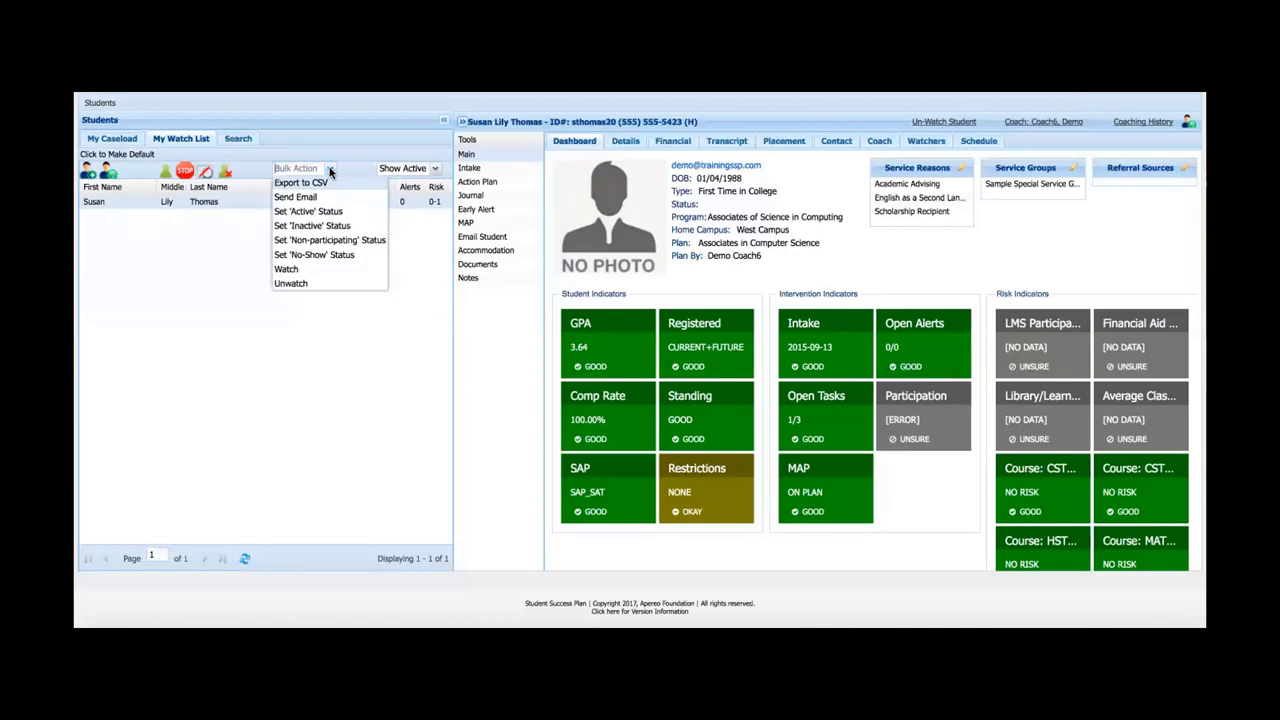
# Close the Bulk Action list without choosing an action.
pyautogui.click(338, 143)
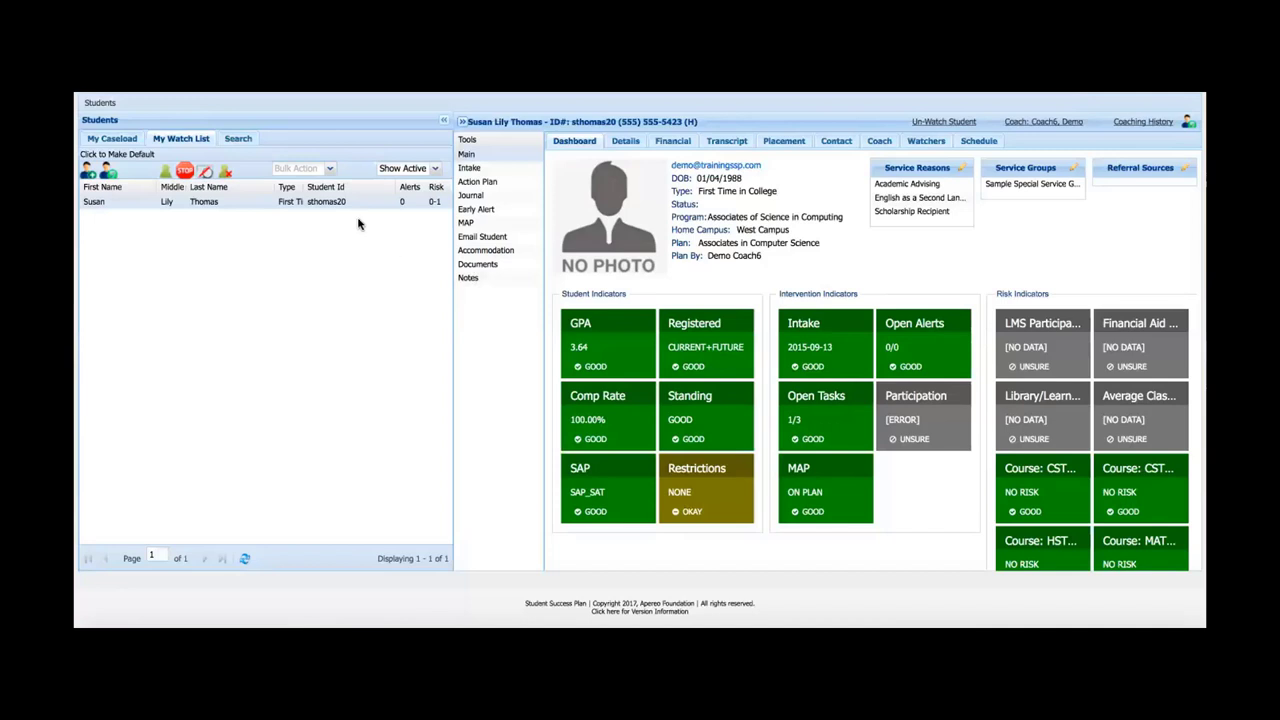
# Switch the Students panel to the search form with Student Id, Program Status, Coach and GPA filters.
pyautogui.click(240, 139)
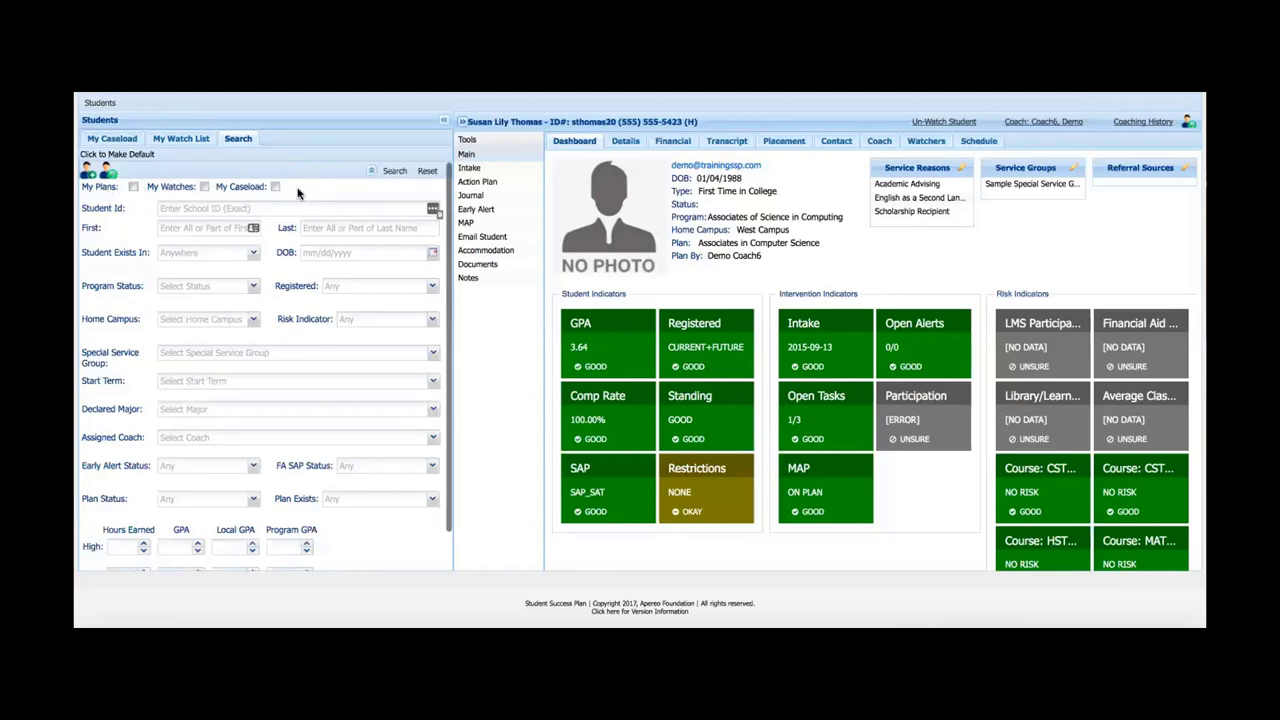
pyautogui.click(254, 256)
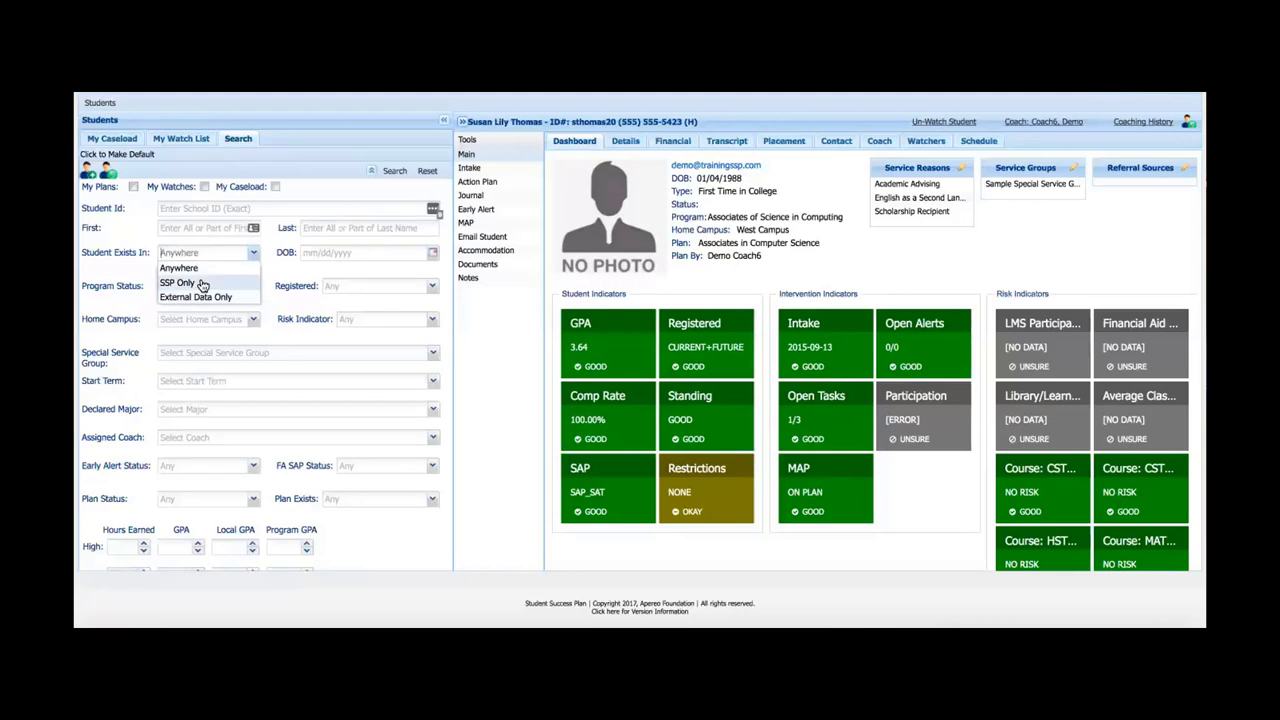
pyautogui.click(278, 265)
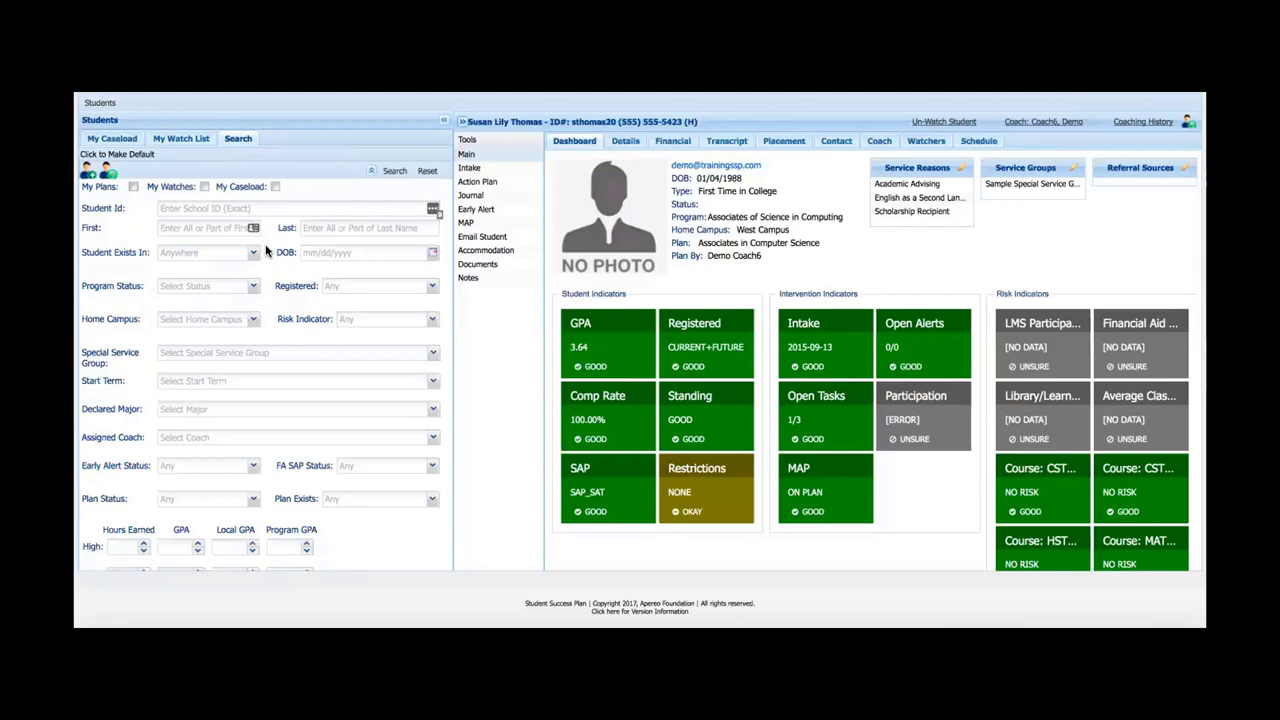
pyautogui.click(262, 206)
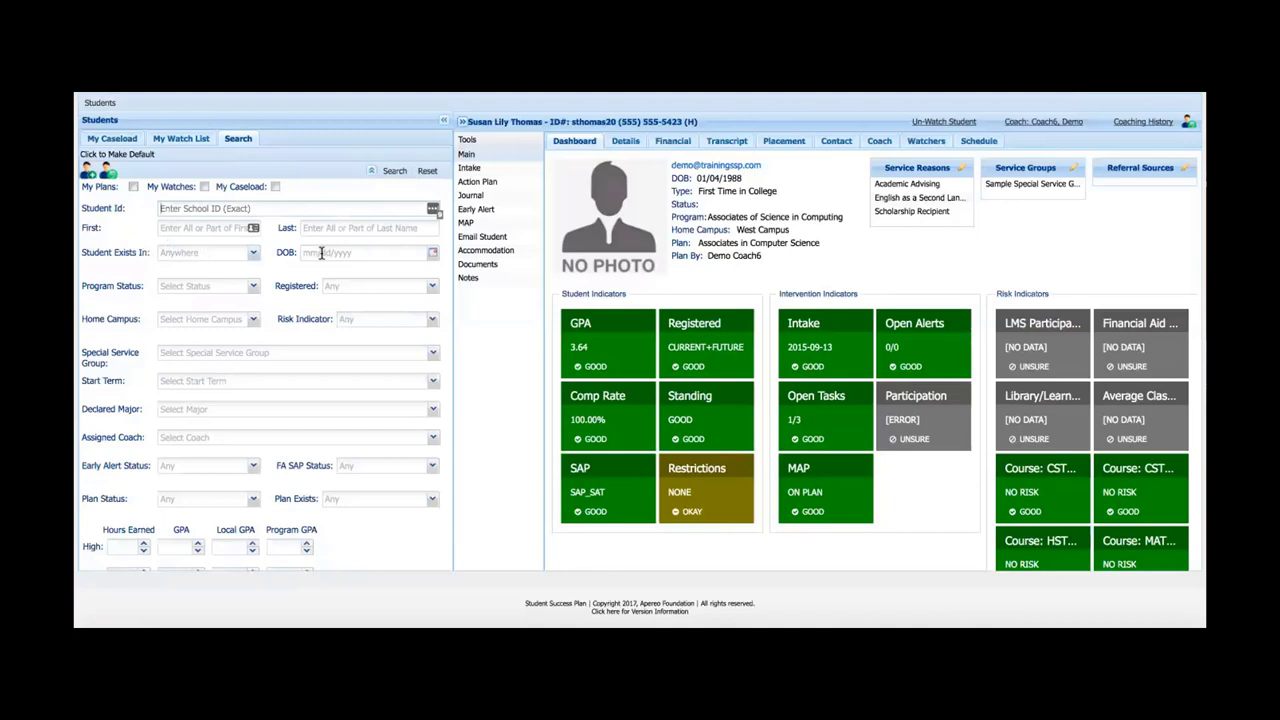
pyautogui.scroll(-1, 311, 317)
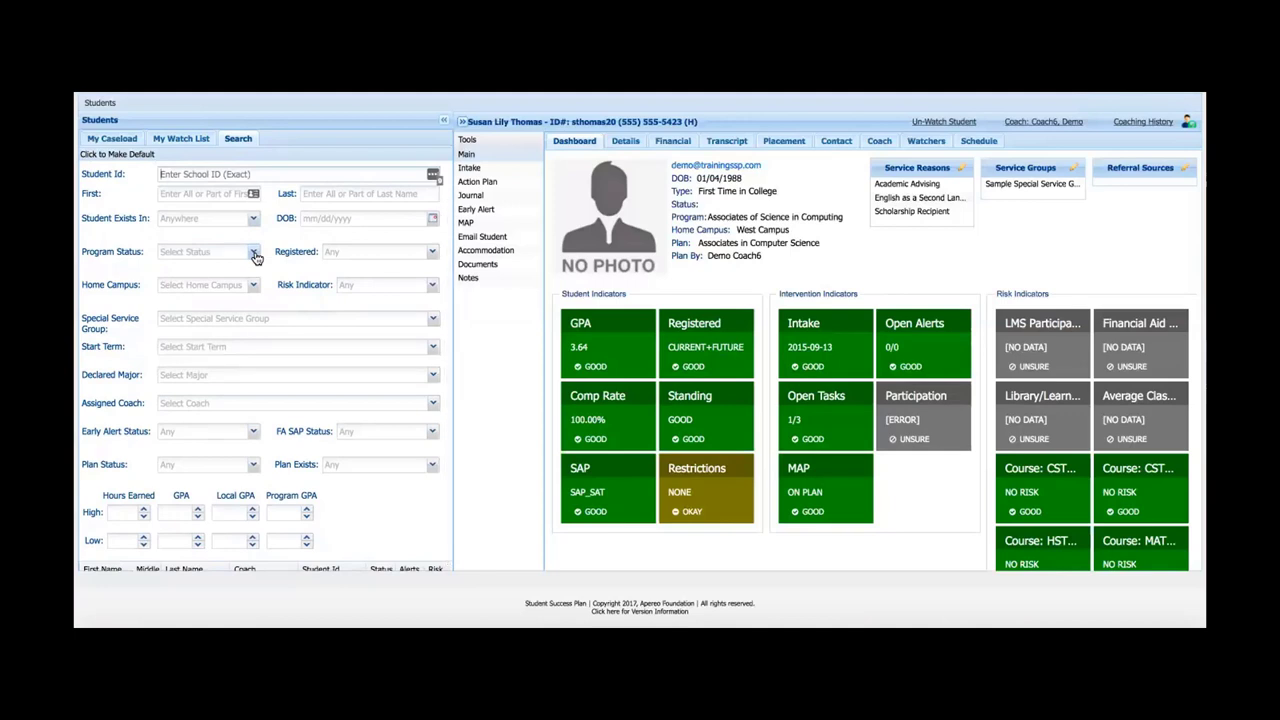
pyautogui.click(254, 253)
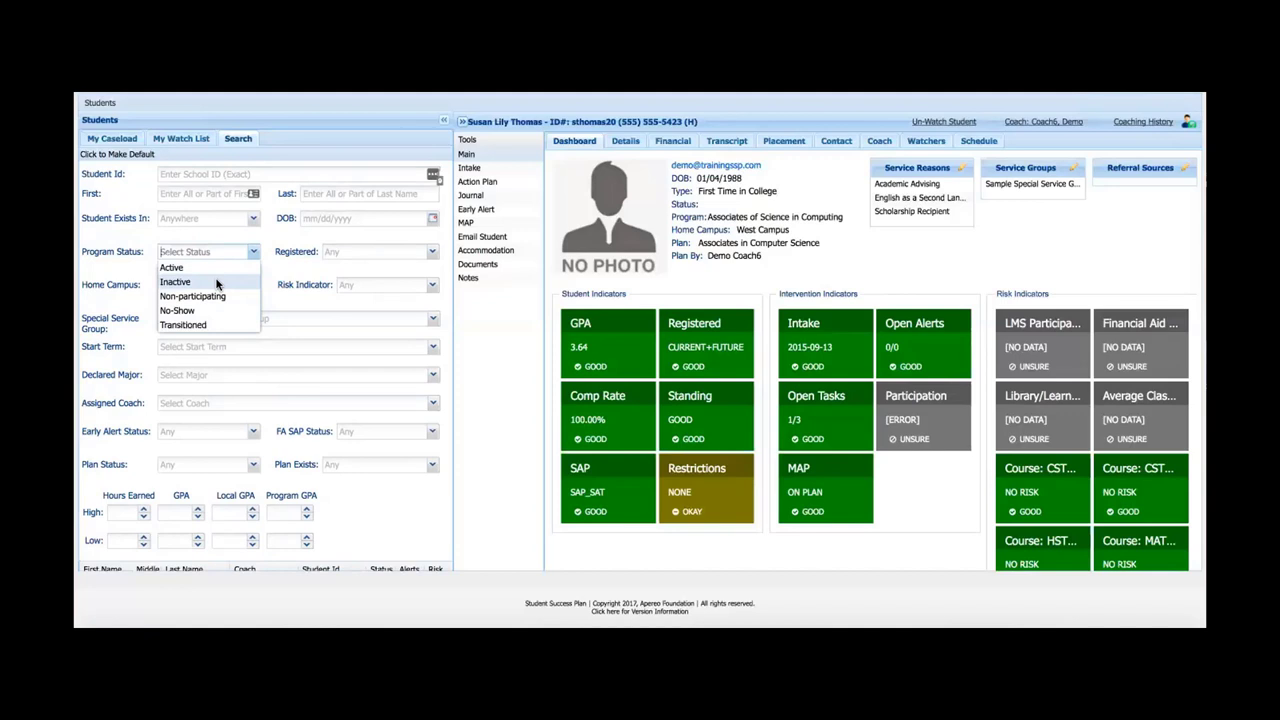
pyautogui.click(299, 272)
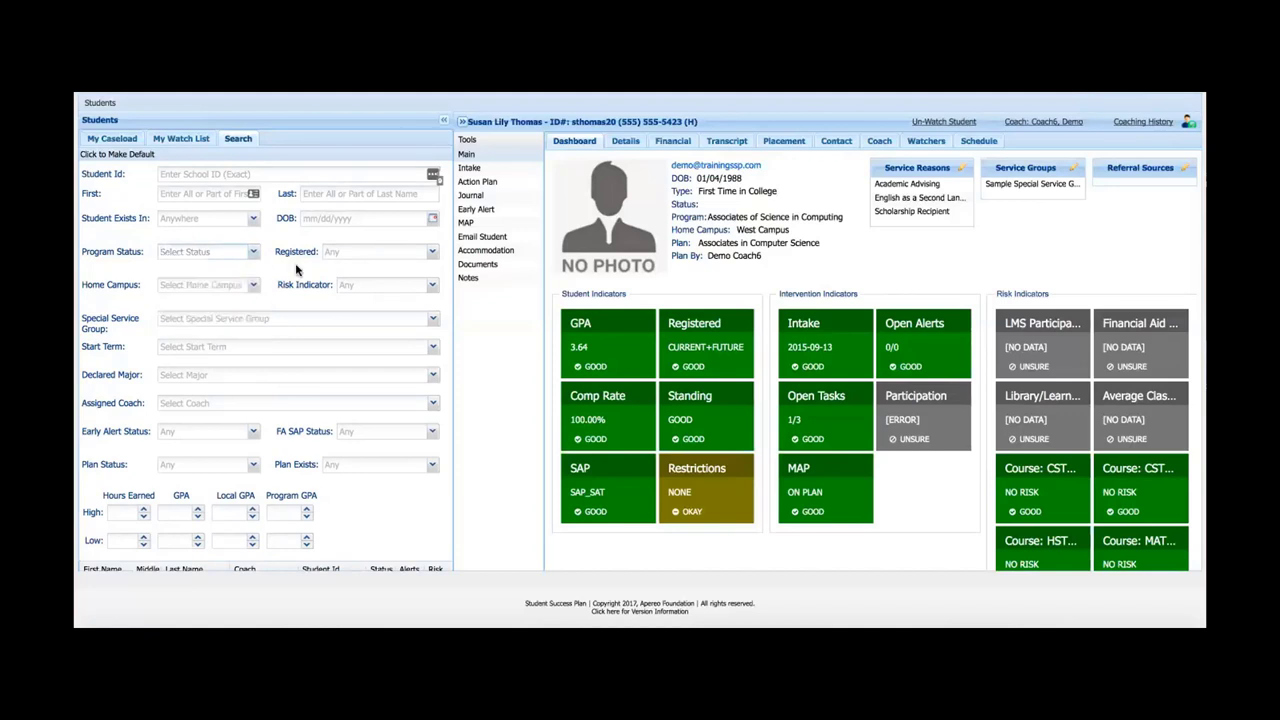
# Change the Registered filter from Any to Registered Current Term.
pyautogui.click(432, 253)
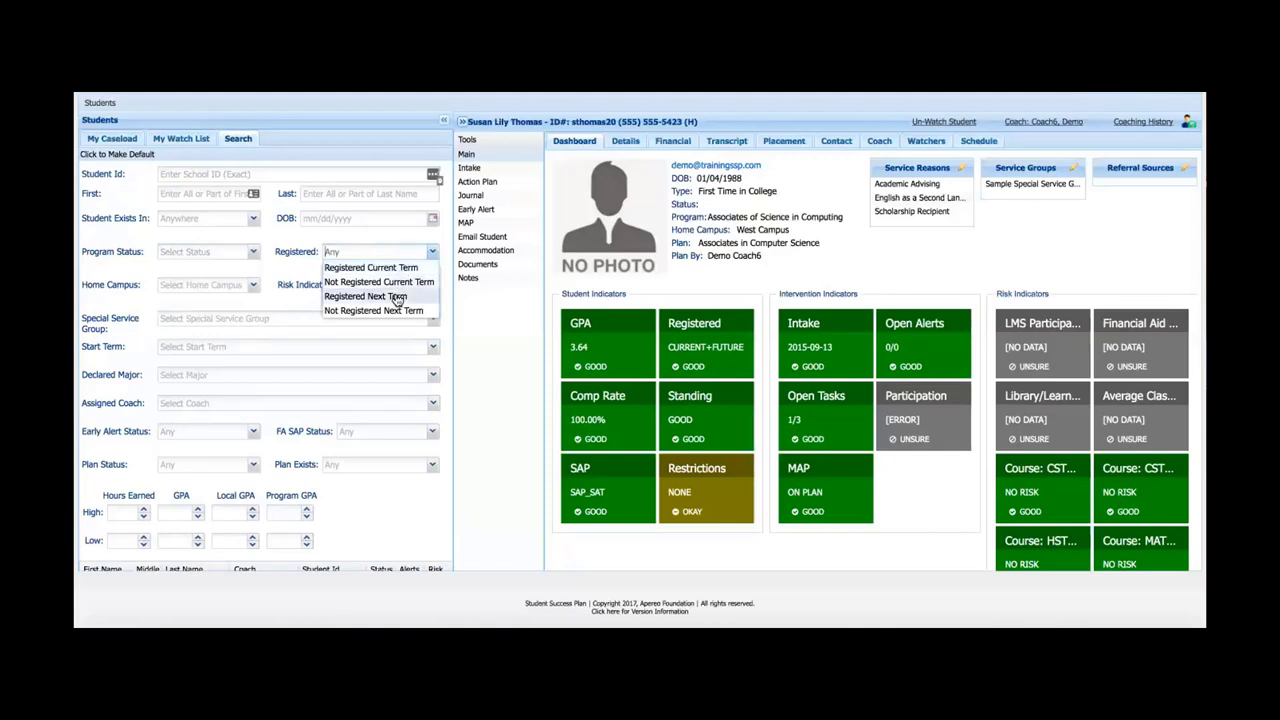
pyautogui.click(400, 270)
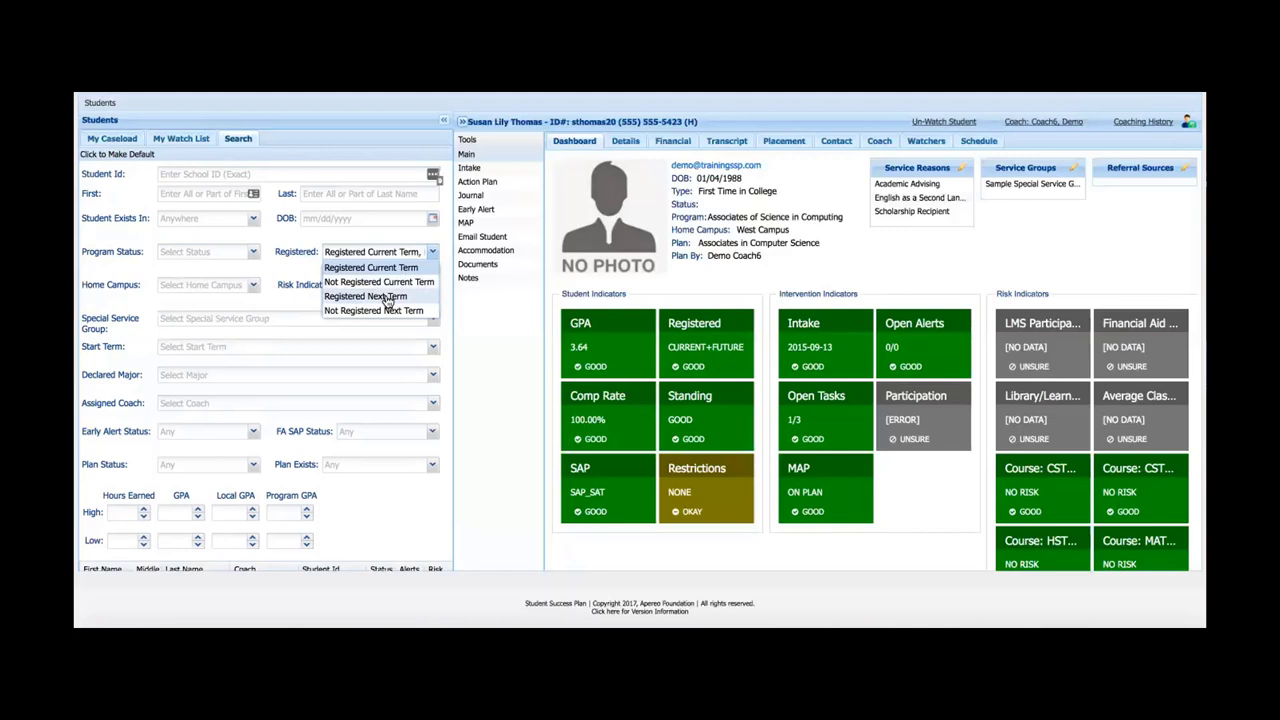
pyautogui.click(445, 320)
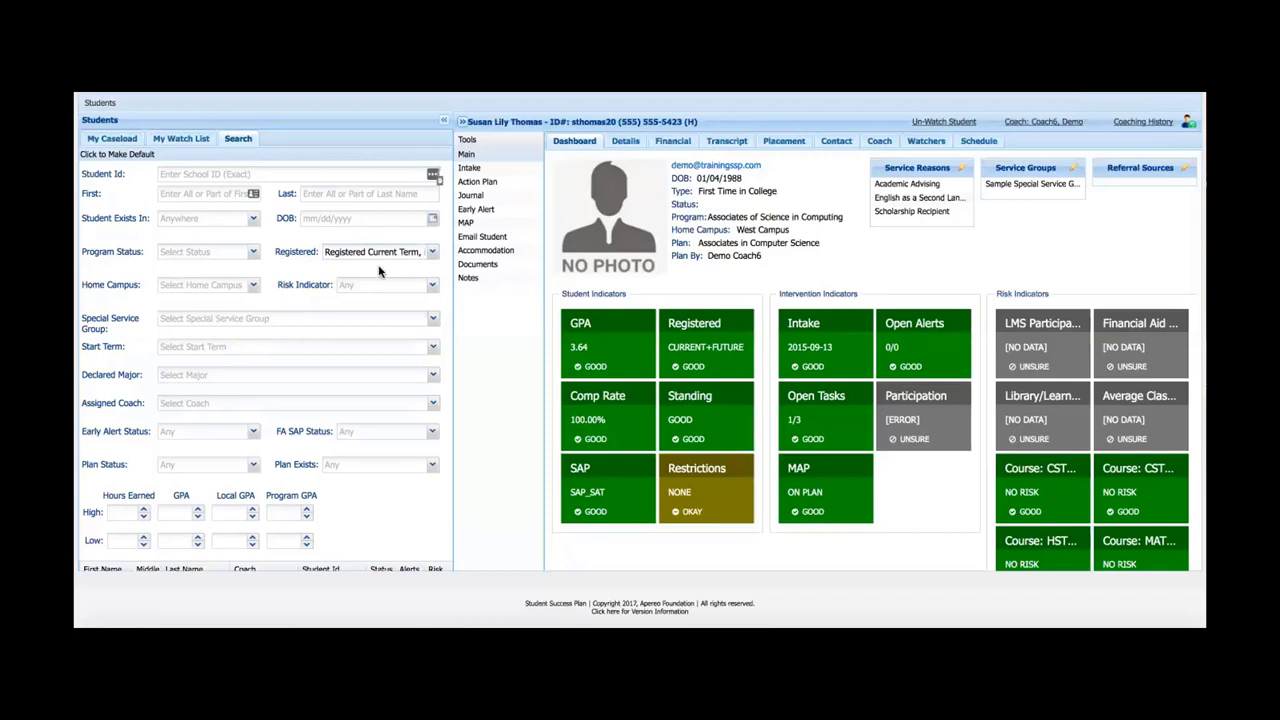
pyautogui.click(432, 256)
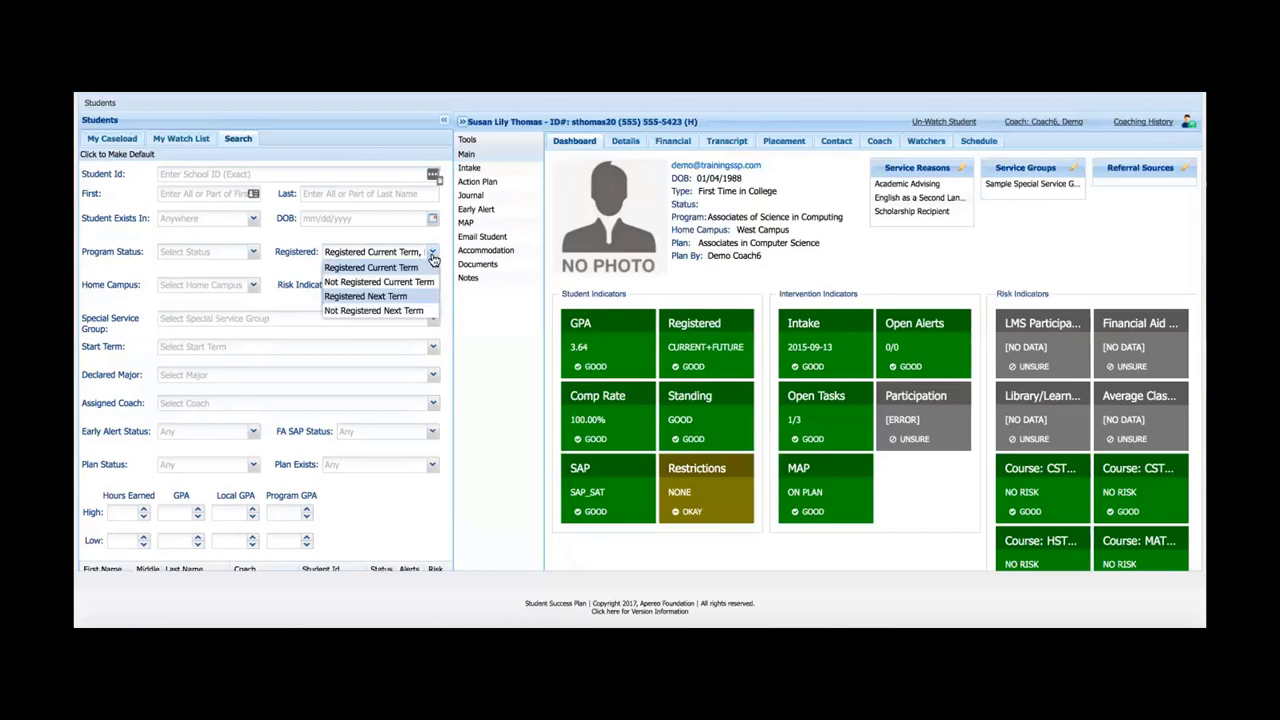
pyautogui.click(293, 298)
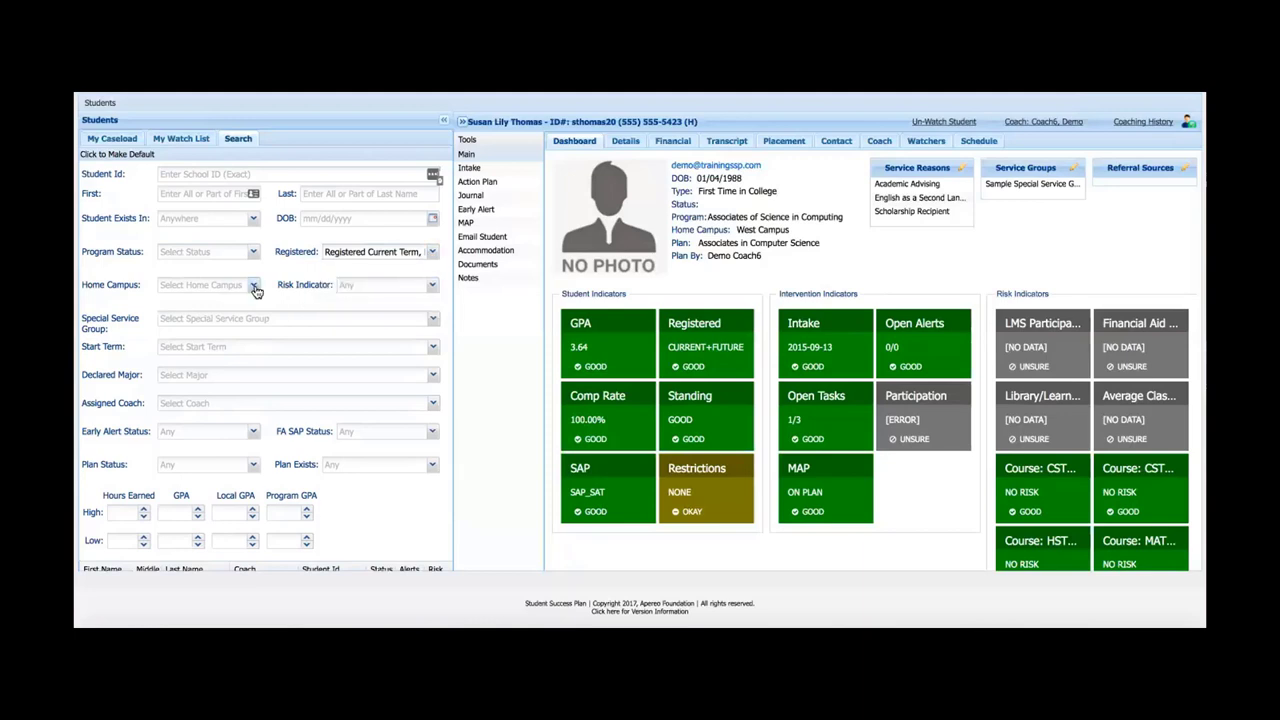
# Set the Home Campus filter to North Campus and West Campus.
pyautogui.click(254, 286)
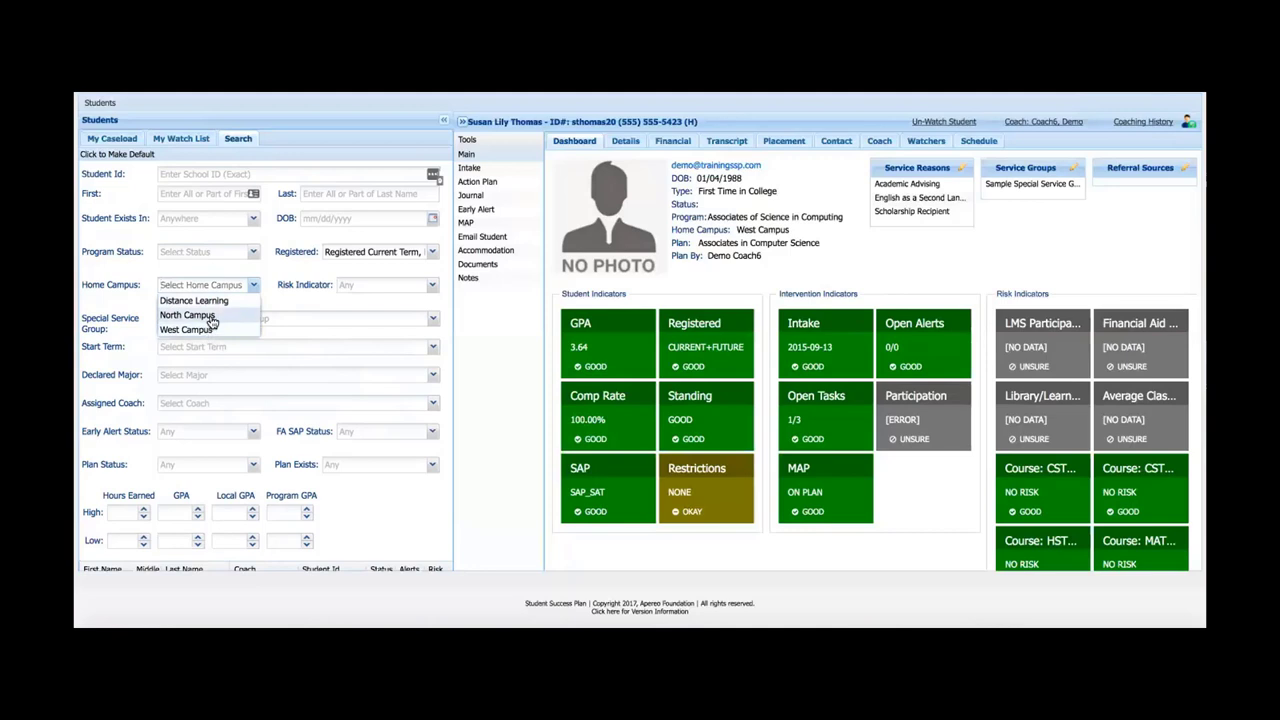
pyautogui.click(207, 316)
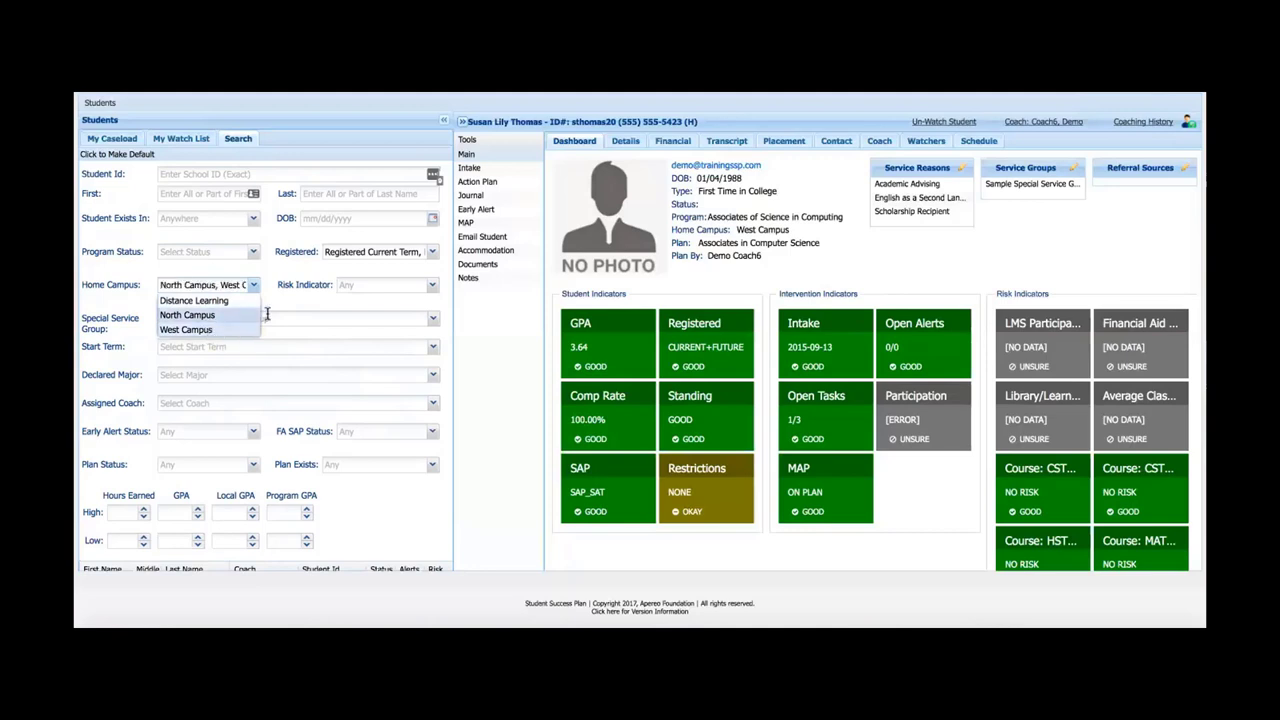
pyautogui.click(207, 330)
pyautogui.click(287, 303)
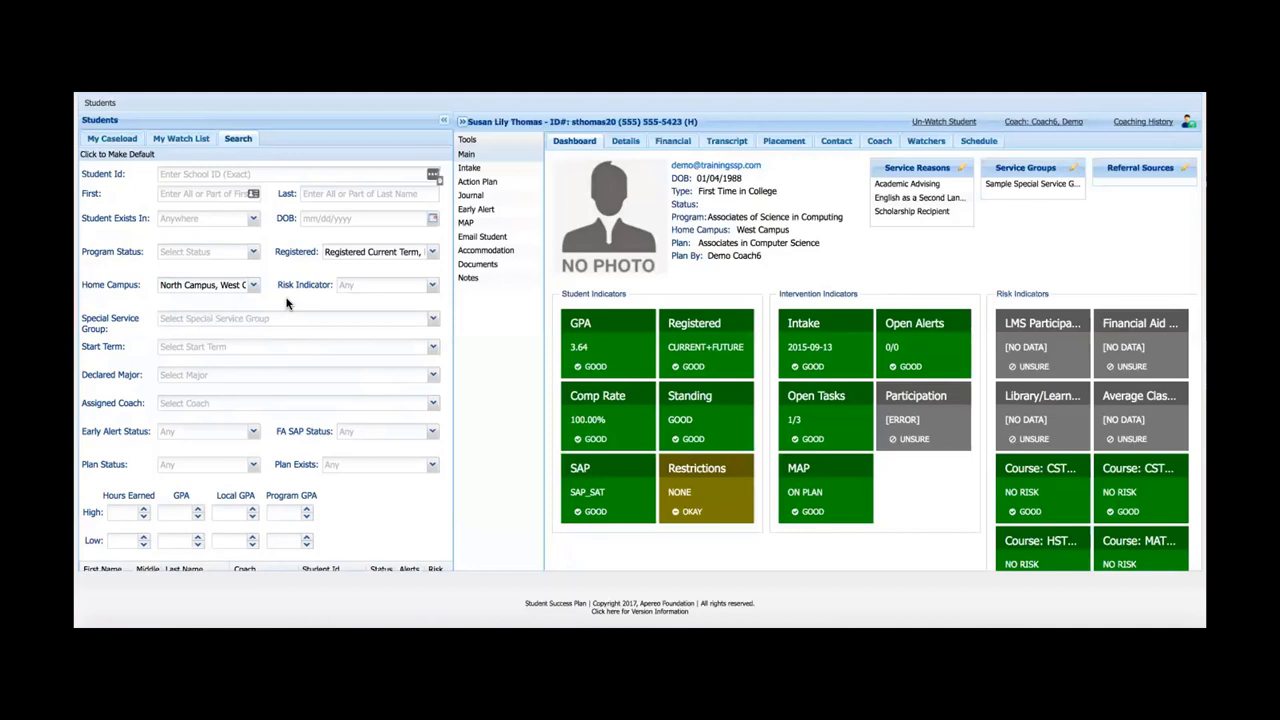
pyautogui.click(433, 287)
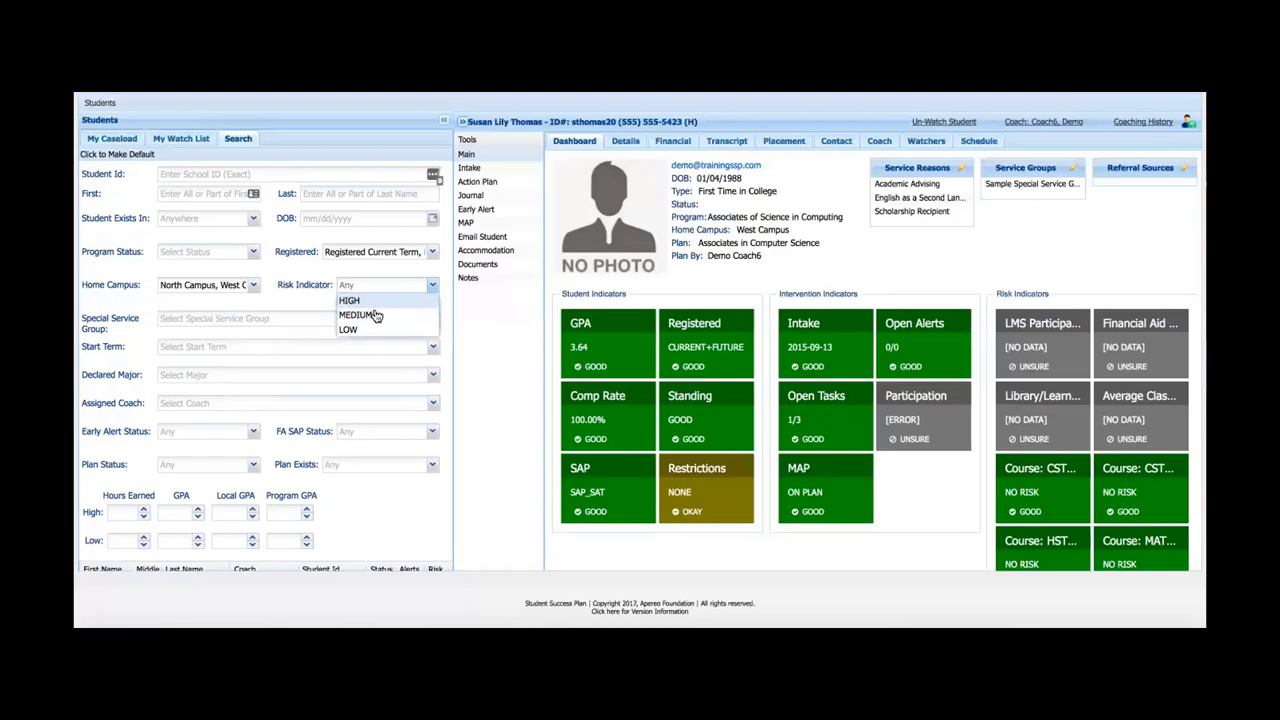
pyautogui.click(303, 301)
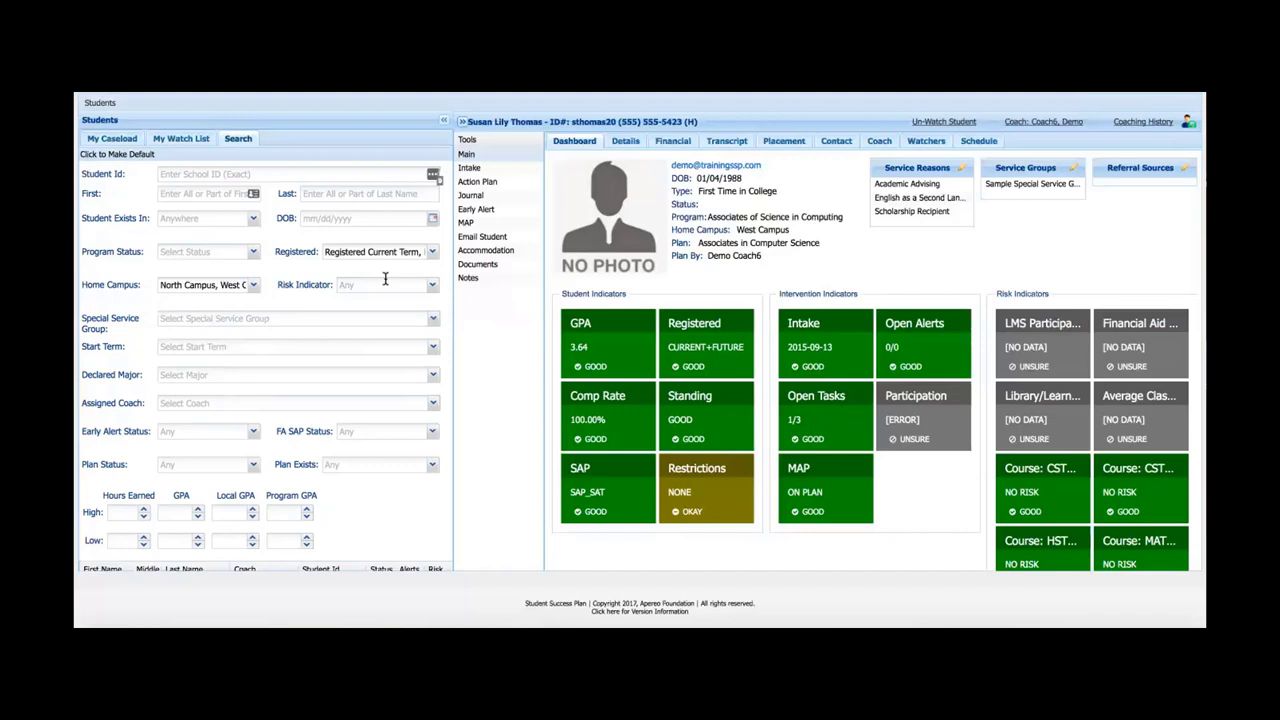
pyautogui.click(433, 320)
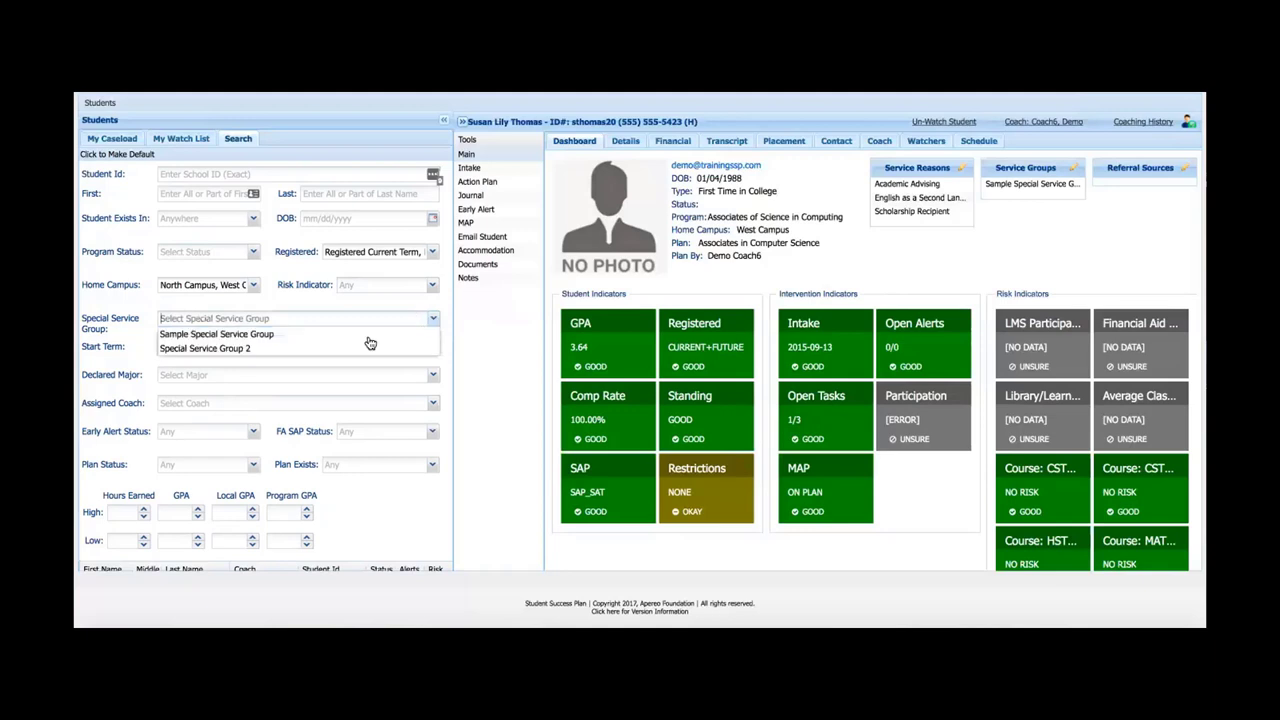
pyautogui.click(447, 323)
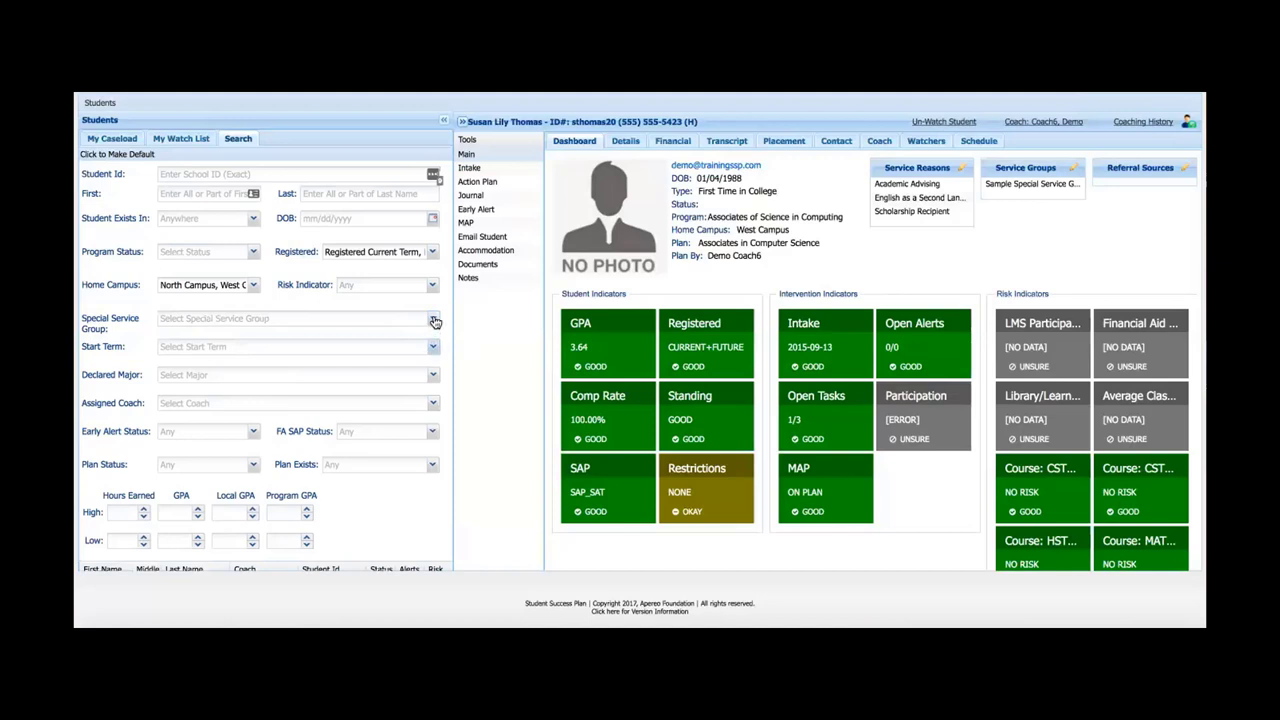
pyautogui.click(434, 320)
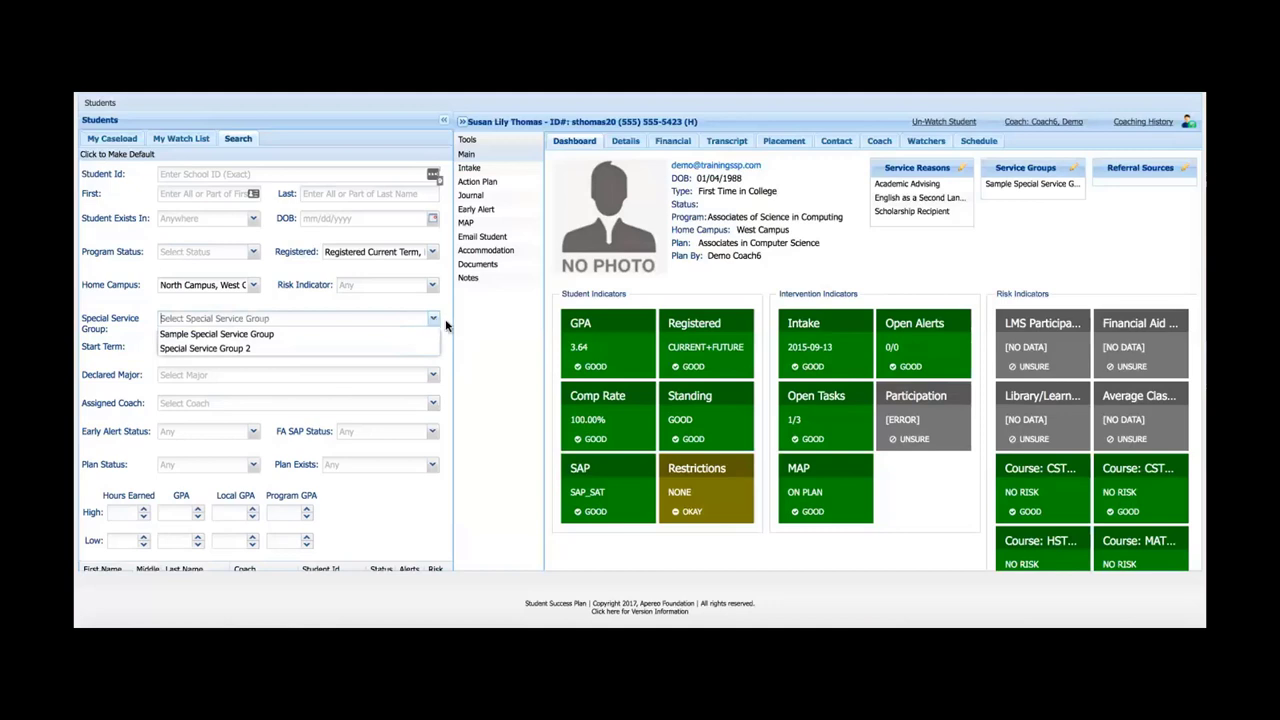
pyautogui.click(437, 374)
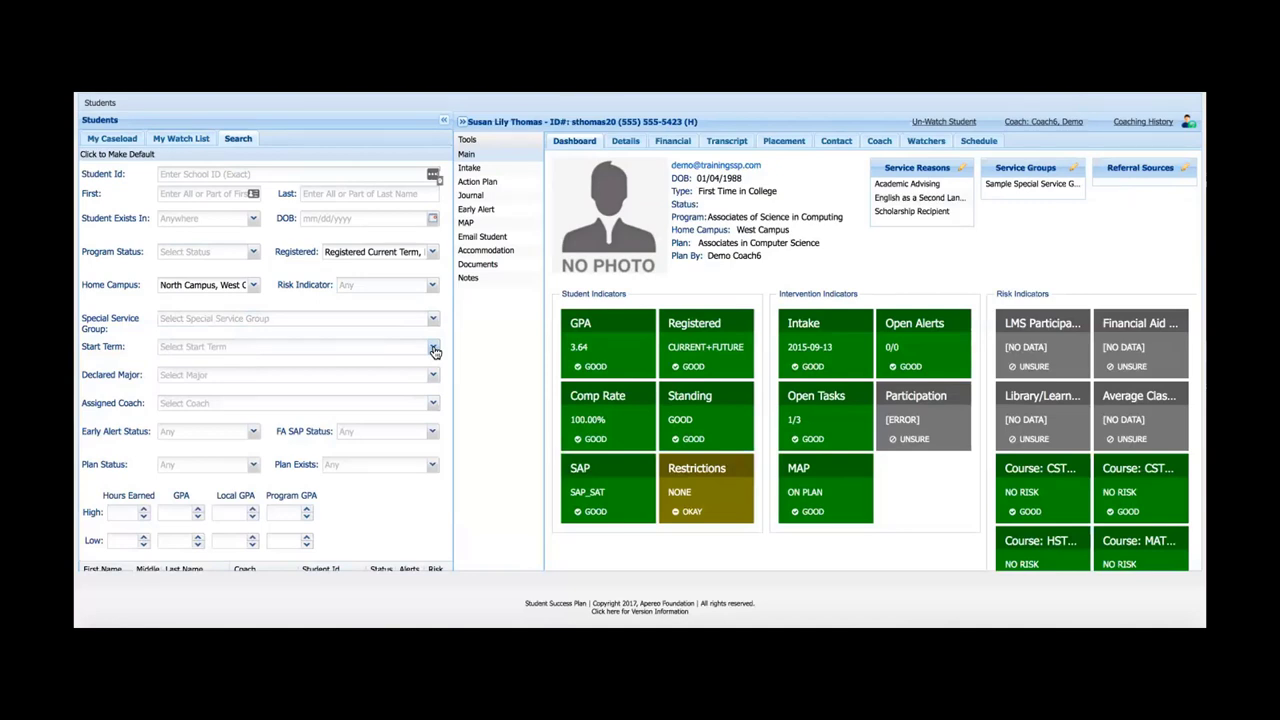
pyautogui.click(434, 348)
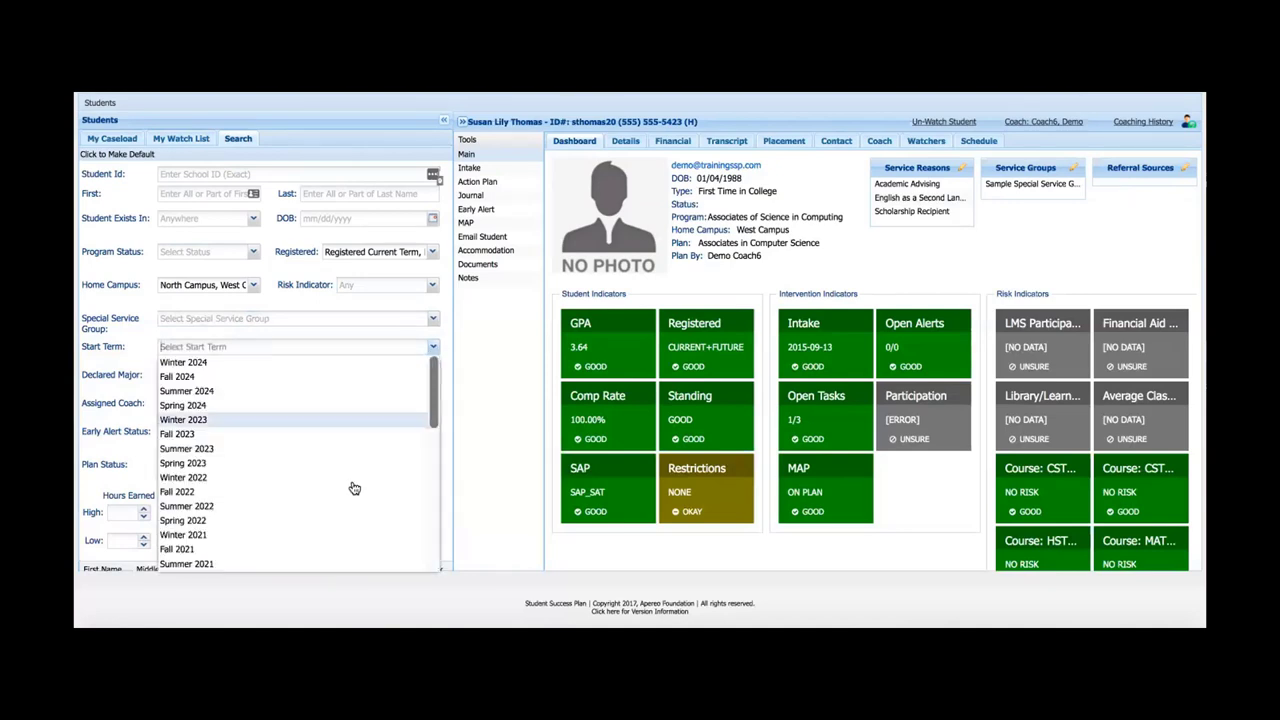
pyautogui.scroll(-6, 354, 488)
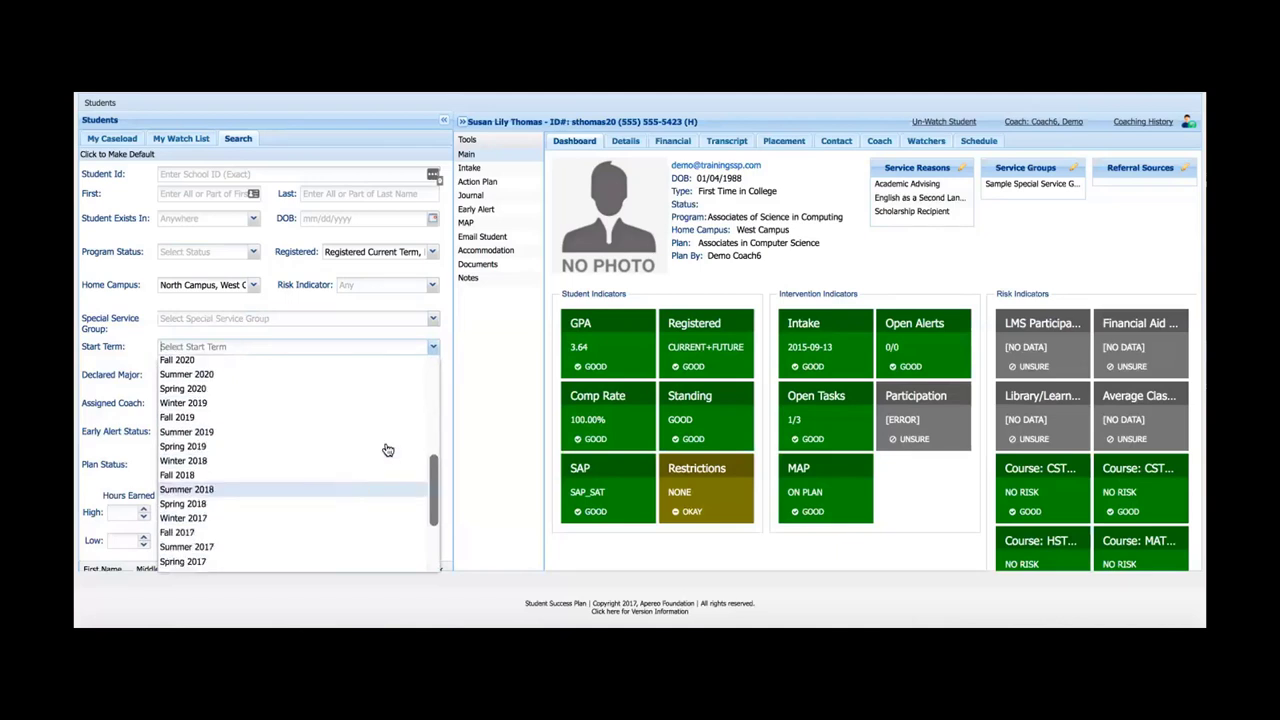
pyautogui.click(435, 350)
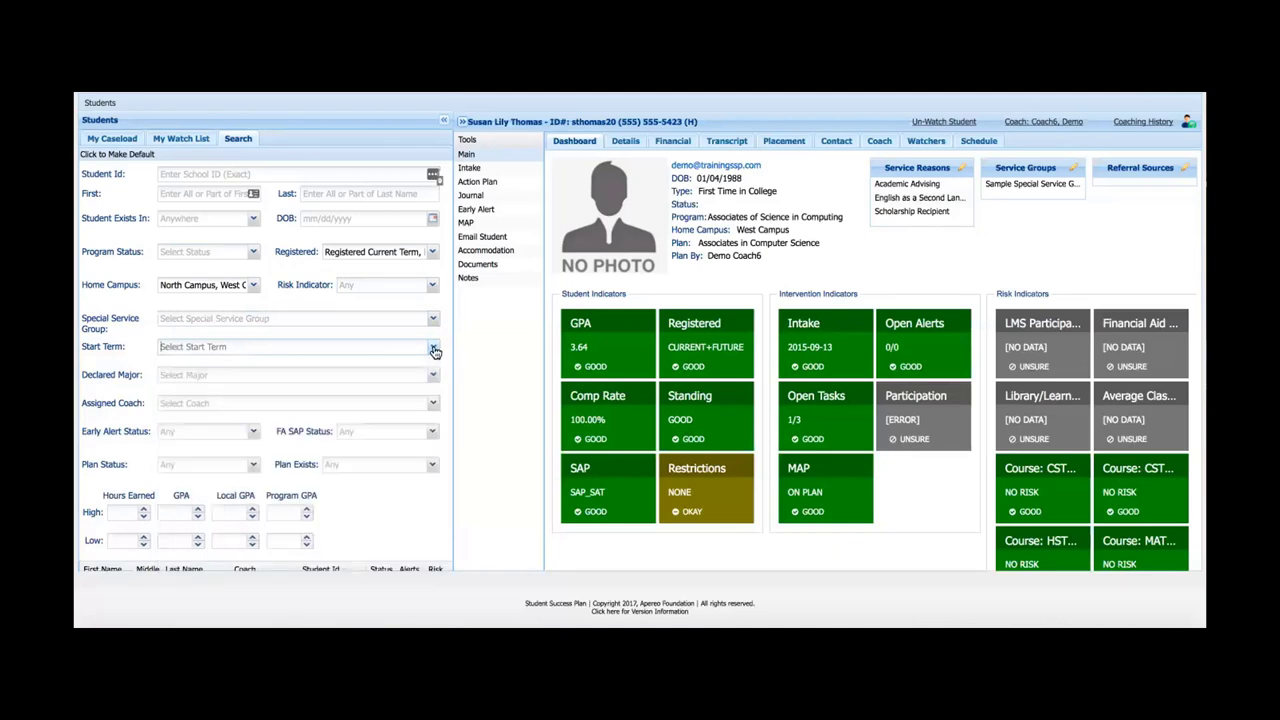
pyautogui.click(435, 379)
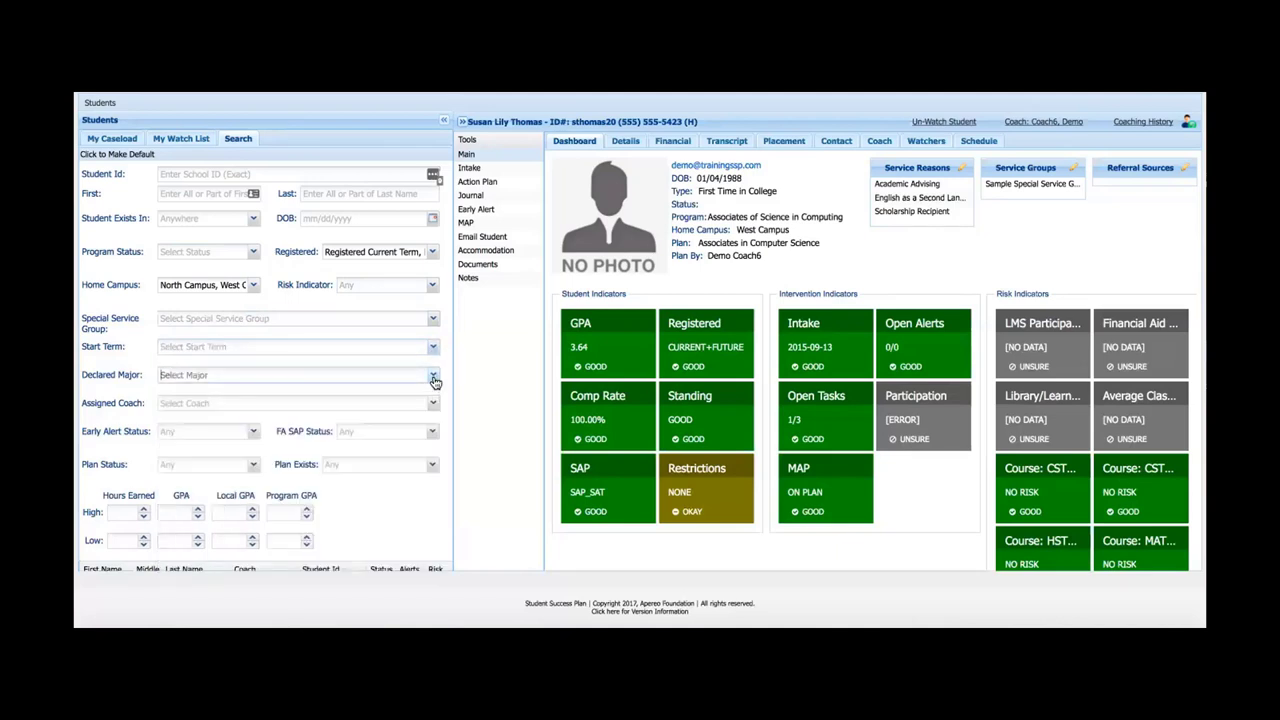
pyautogui.click(435, 379)
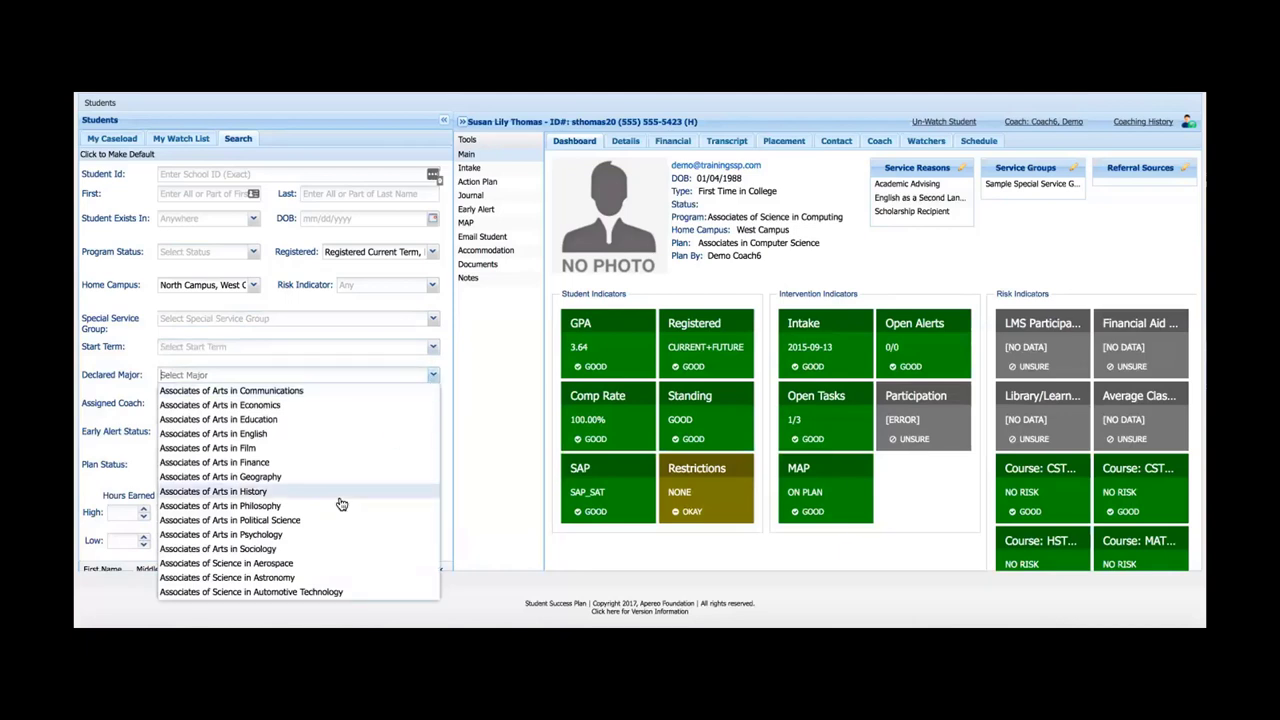
pyautogui.scroll(-5, 340, 503)
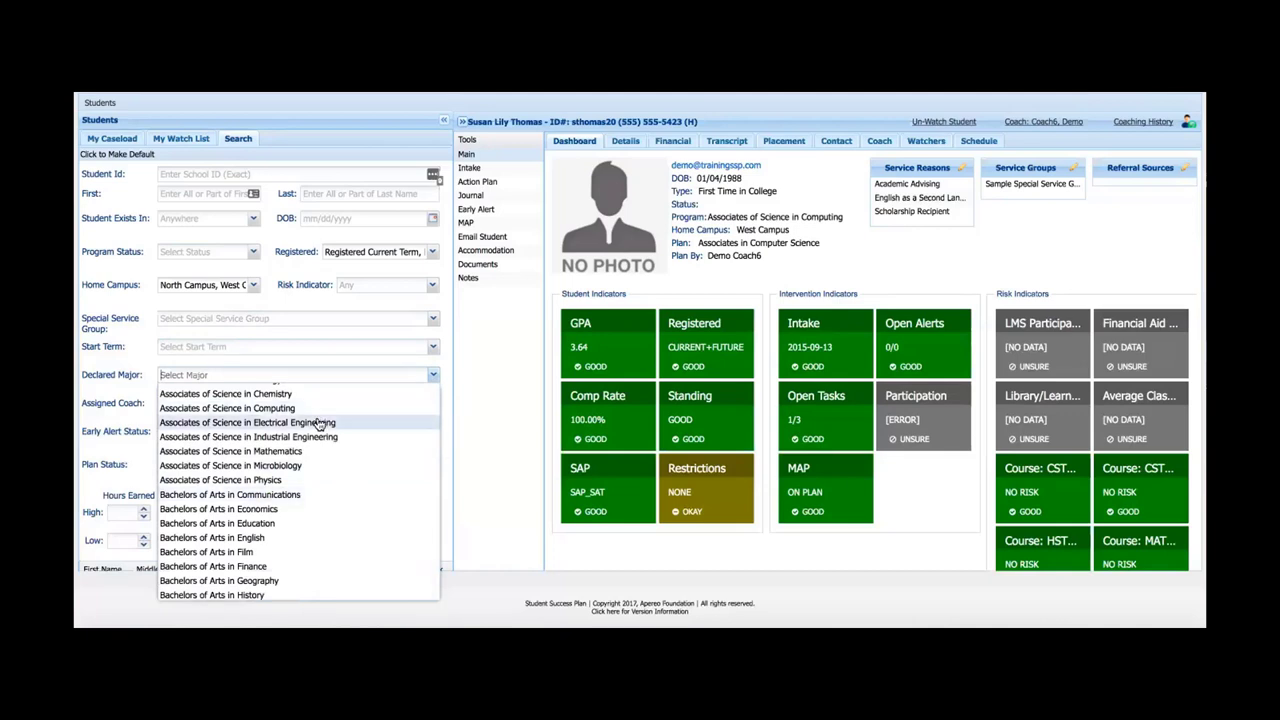
pyautogui.click(445, 416)
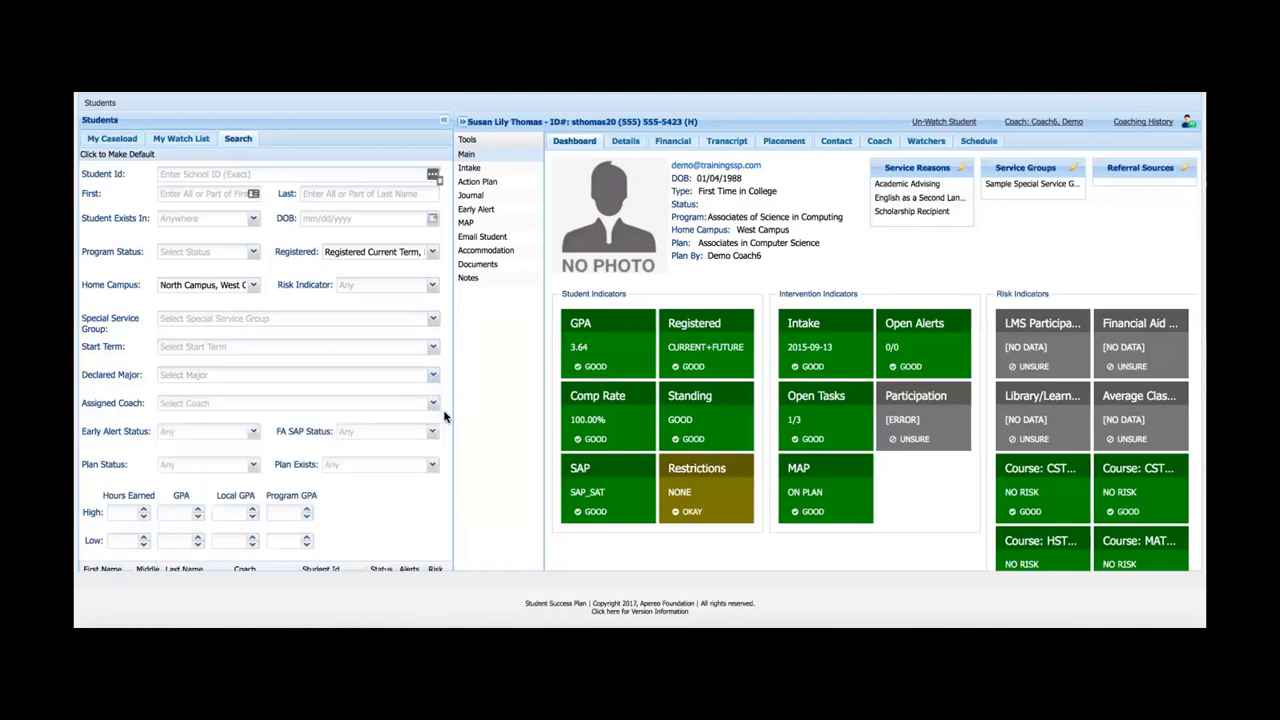
pyautogui.click(434, 404)
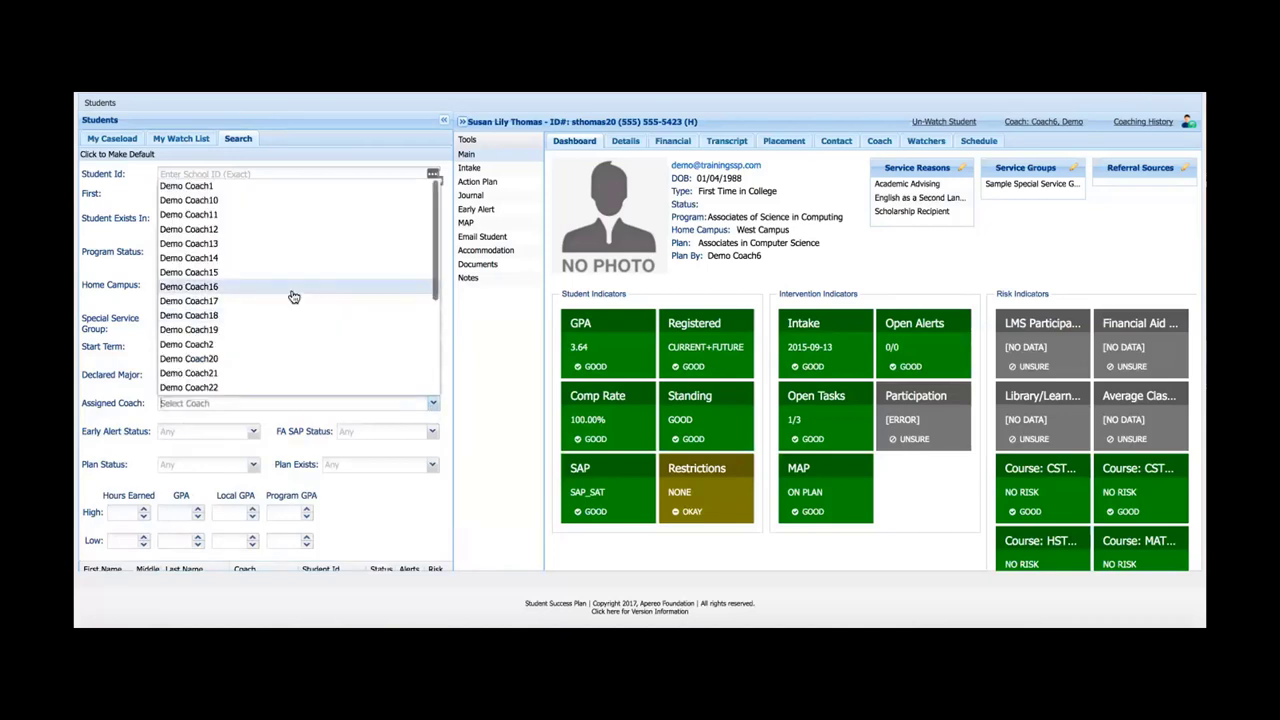
pyautogui.scroll(-3, 293, 296)
pyautogui.scroll(-1, 293, 296)
pyautogui.scroll(4, 293, 296)
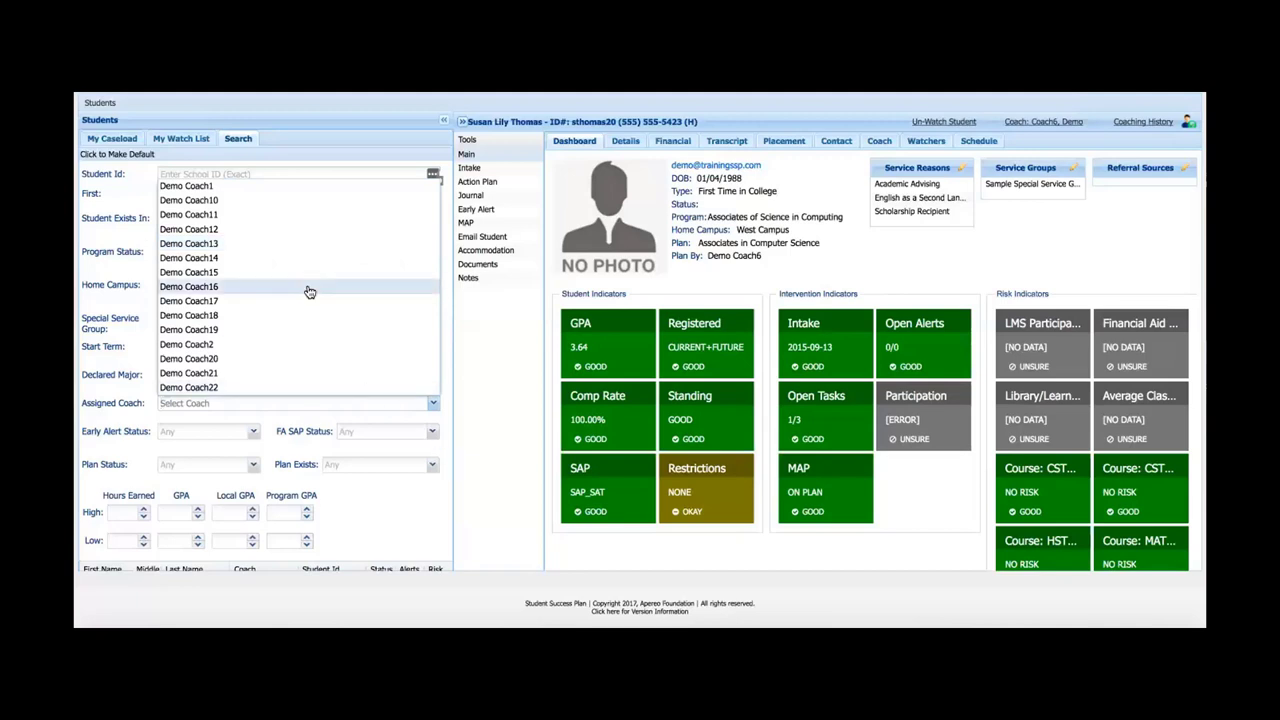
pyautogui.click(449, 490)
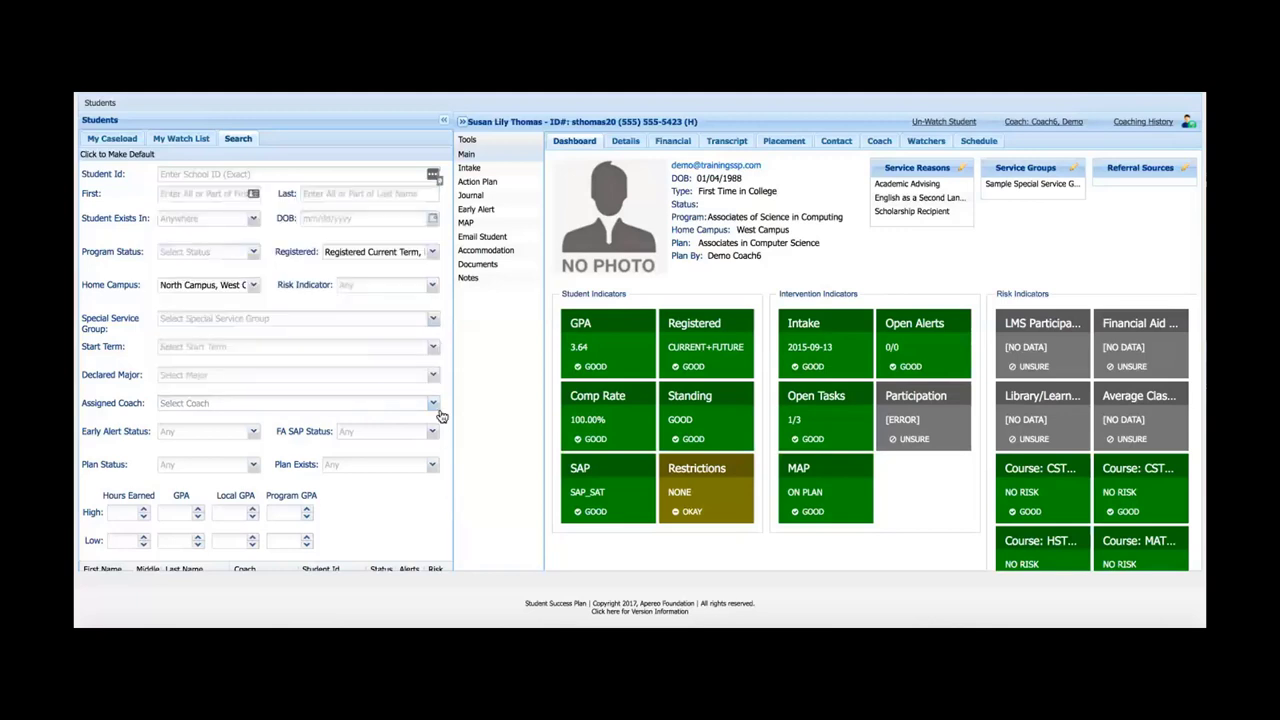
# Leave Early Alert and FA SAP Status at Any and list the Plan Status options.
pyautogui.click(254, 434)
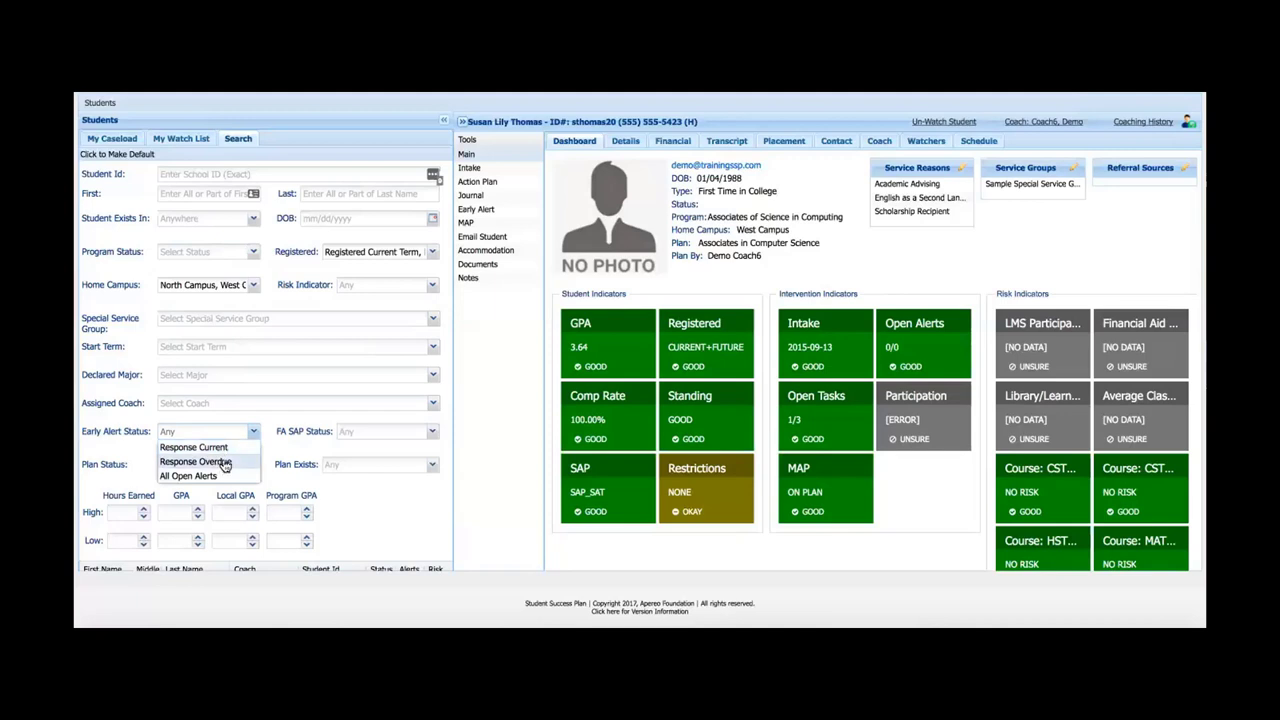
pyautogui.click(383, 497)
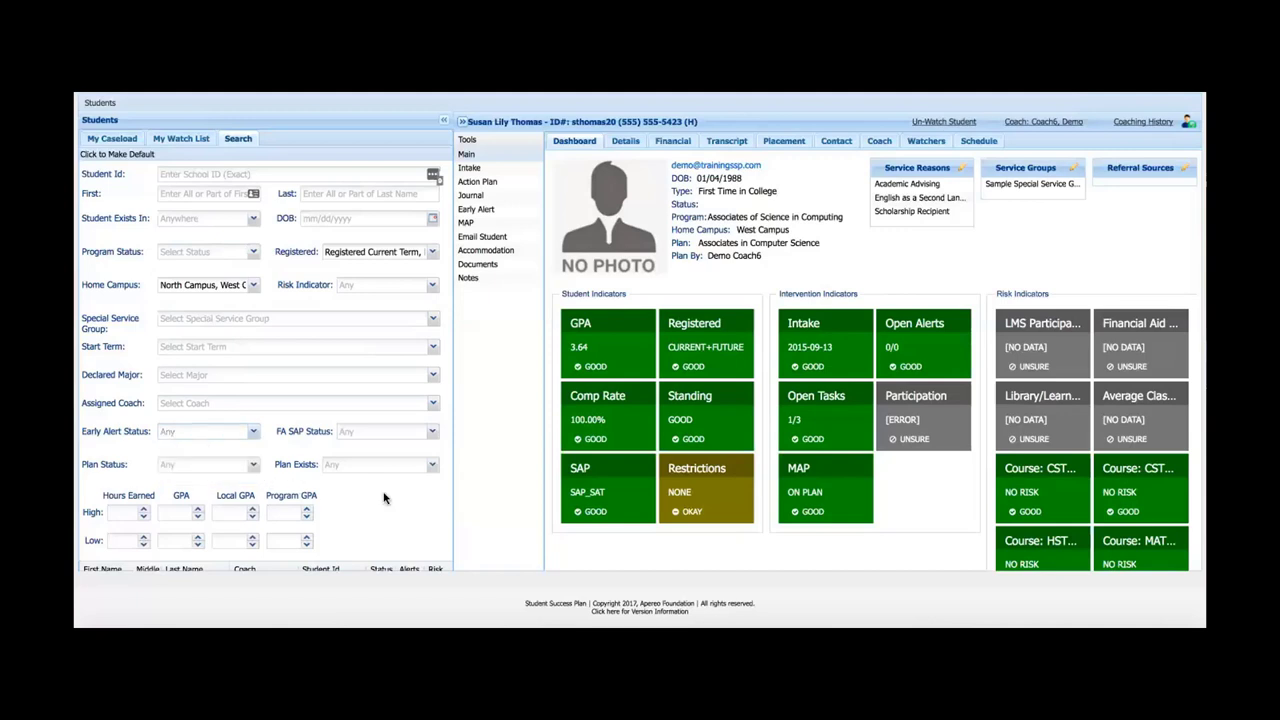
pyautogui.click(433, 433)
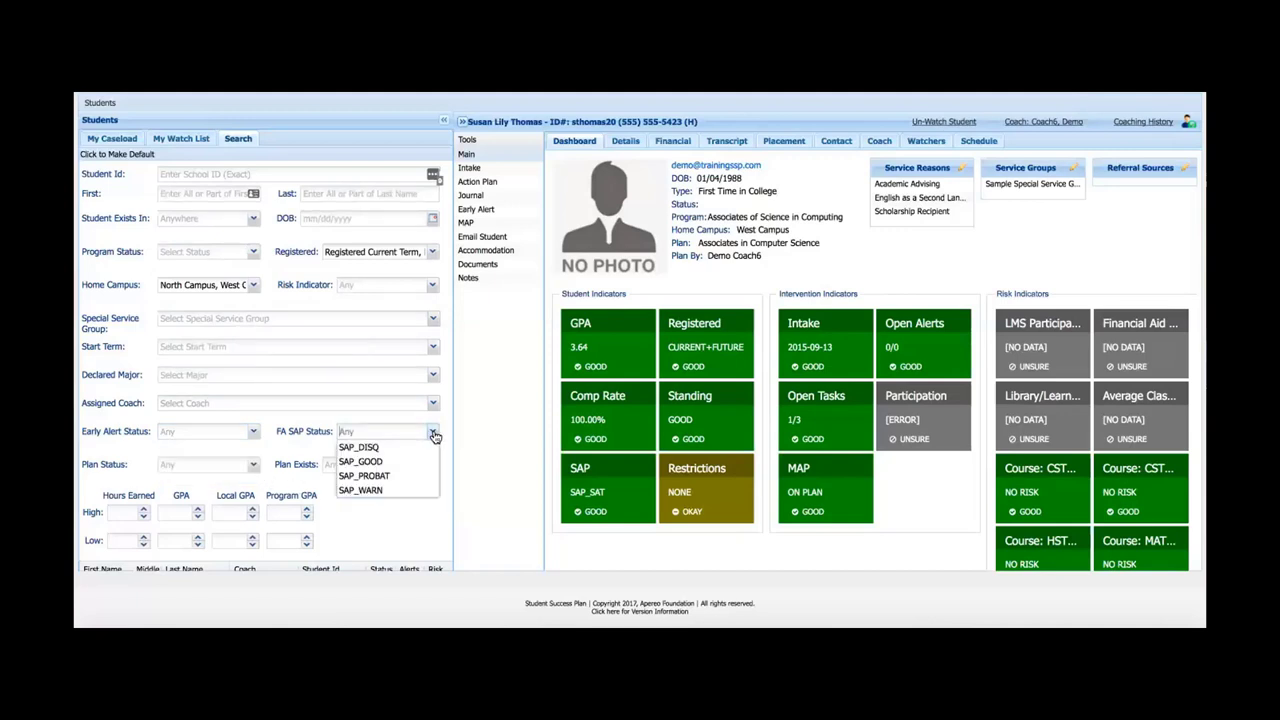
pyautogui.click(433, 433)
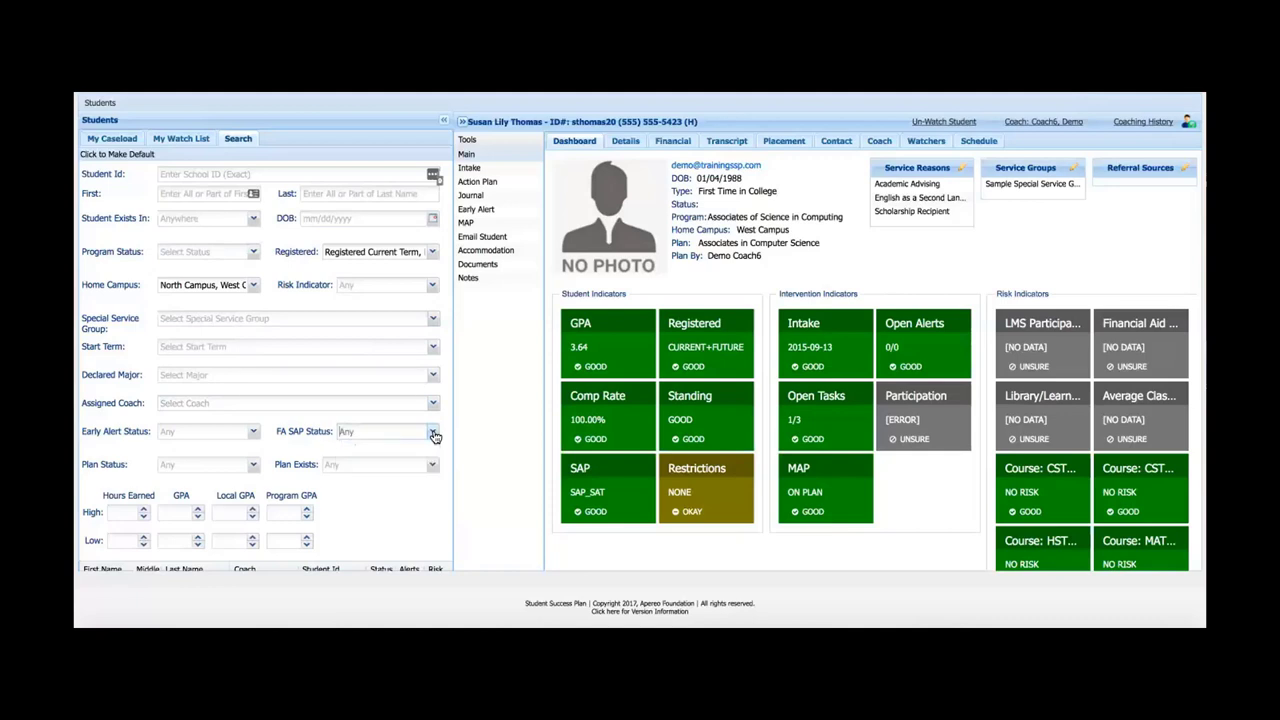
pyautogui.click(254, 465)
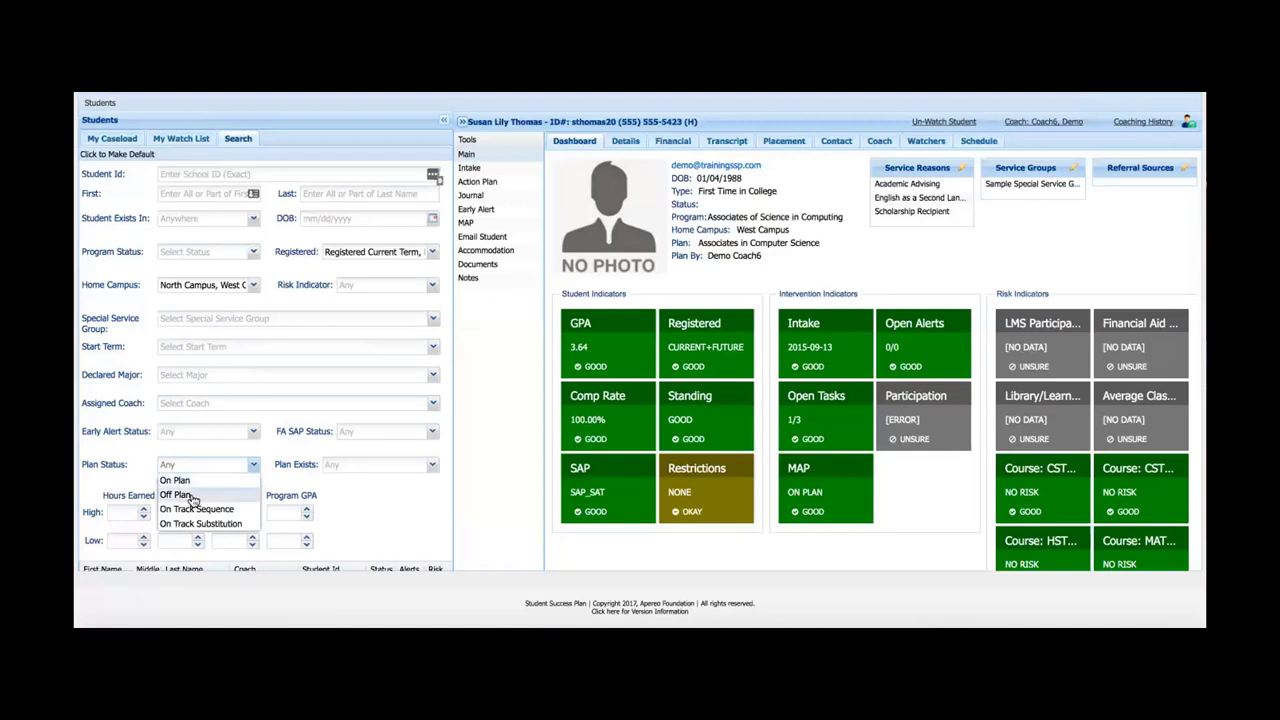
pyautogui.click(339, 496)
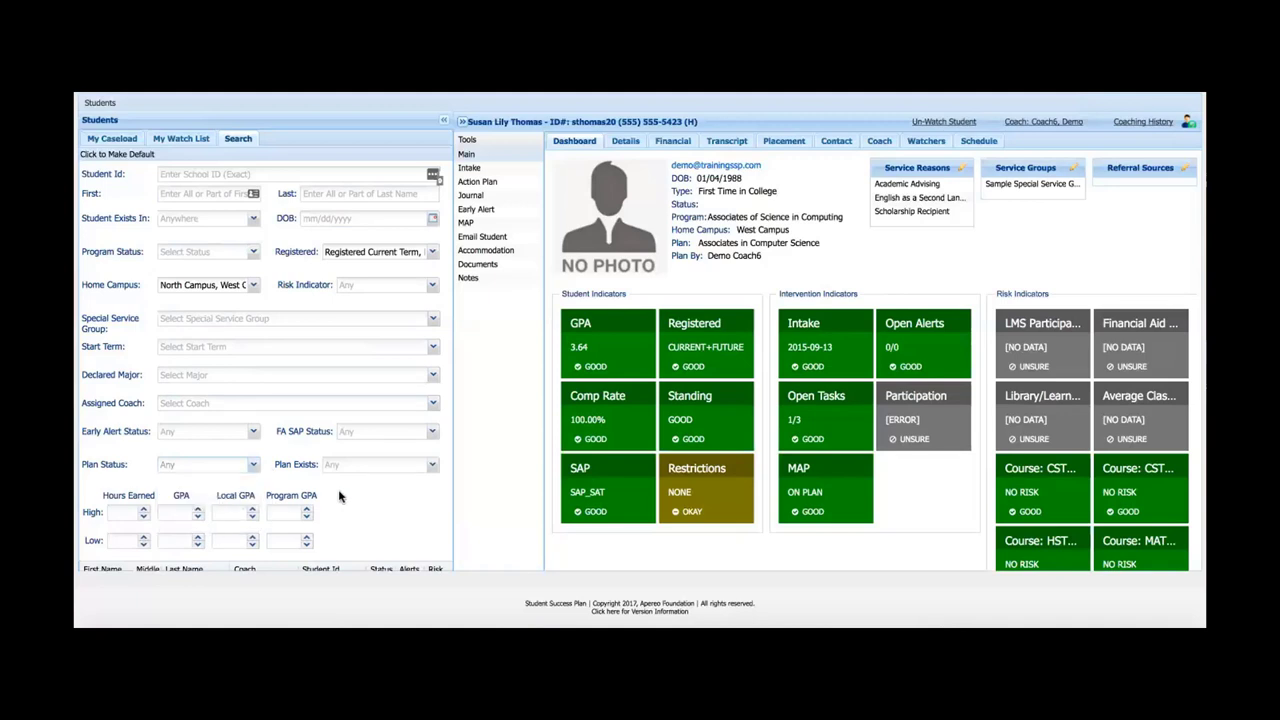
pyautogui.click(433, 468)
pyautogui.click(371, 531)
pyautogui.scroll(-1, 371, 531)
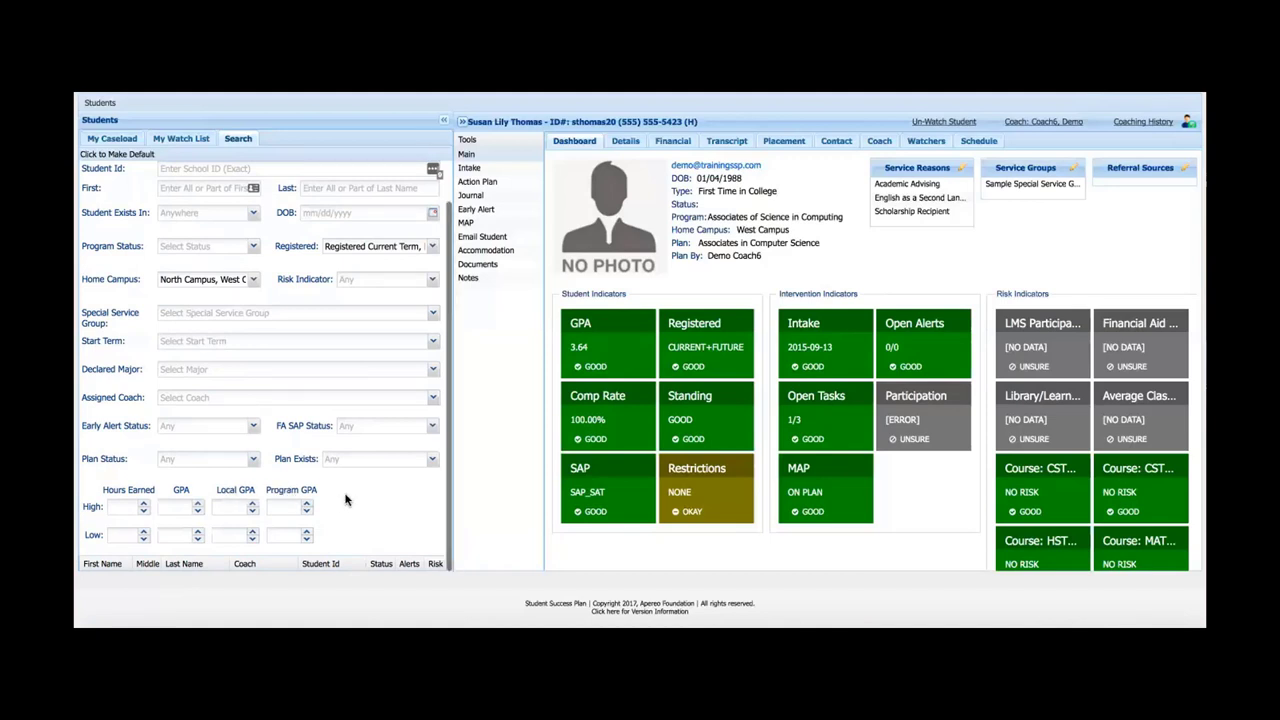
# Scroll the search form up to show the My Plans, My Watches and My Caseload checkboxes.
pyautogui.scroll(1, 345, 497)
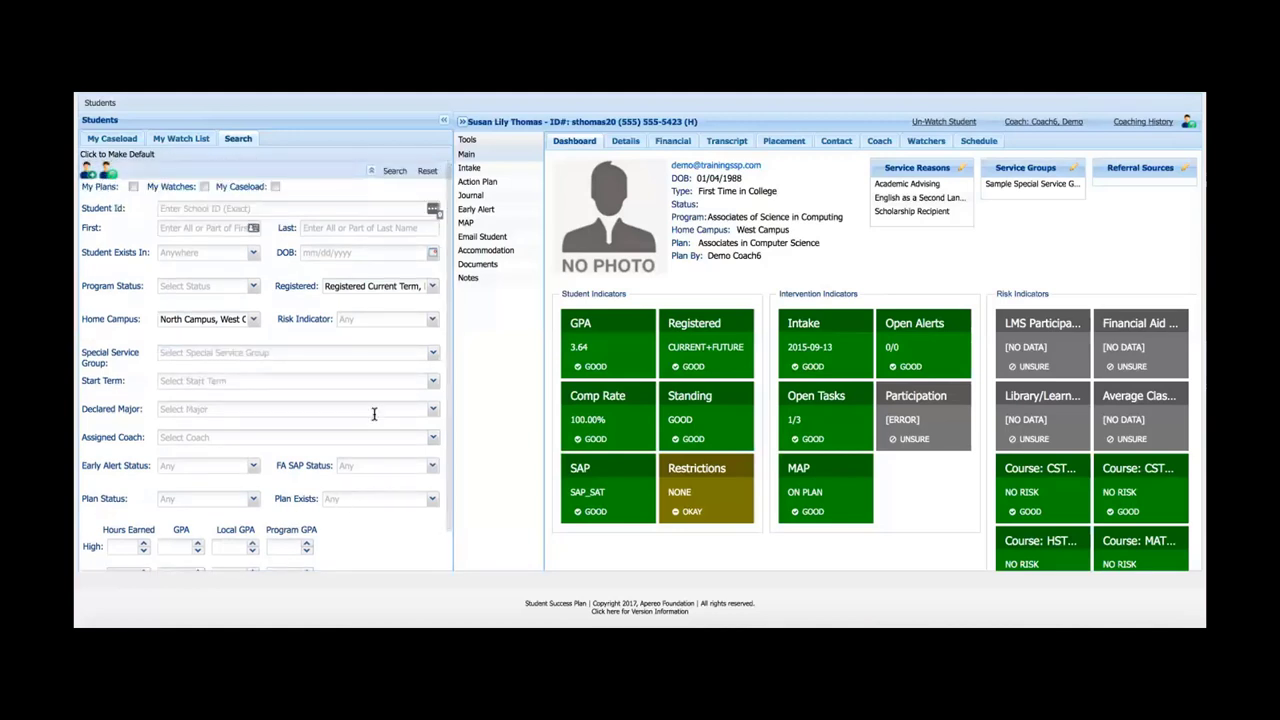